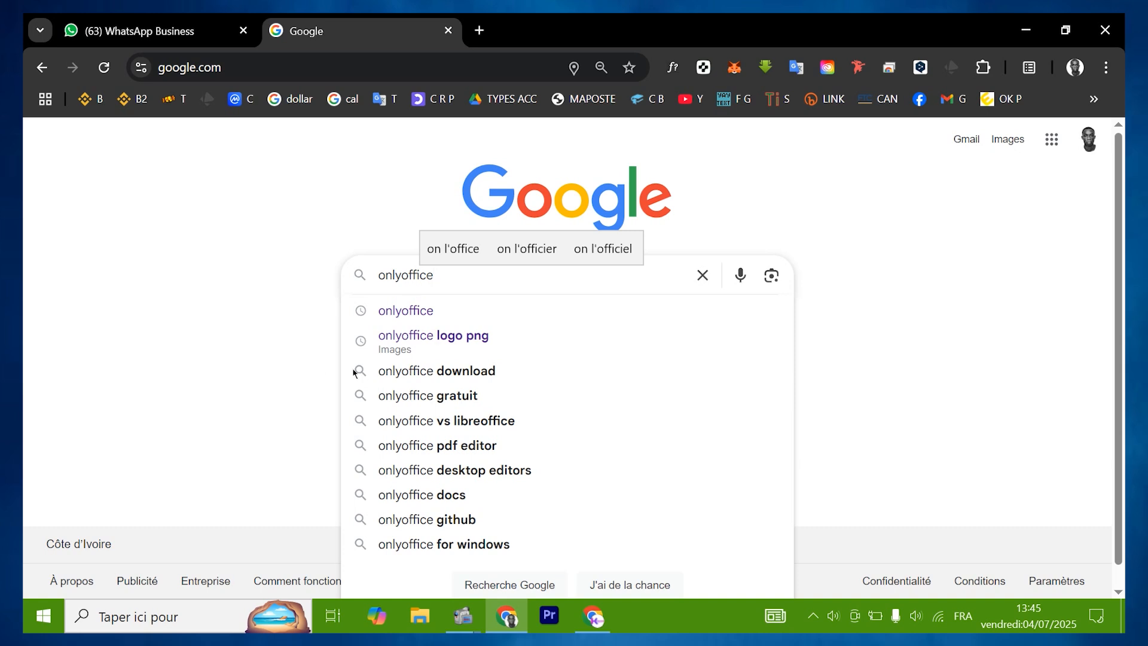
# Step: Search Google for onlyoffice and open the official ONLYOFFICE website
pyautogui.click(410, 305)
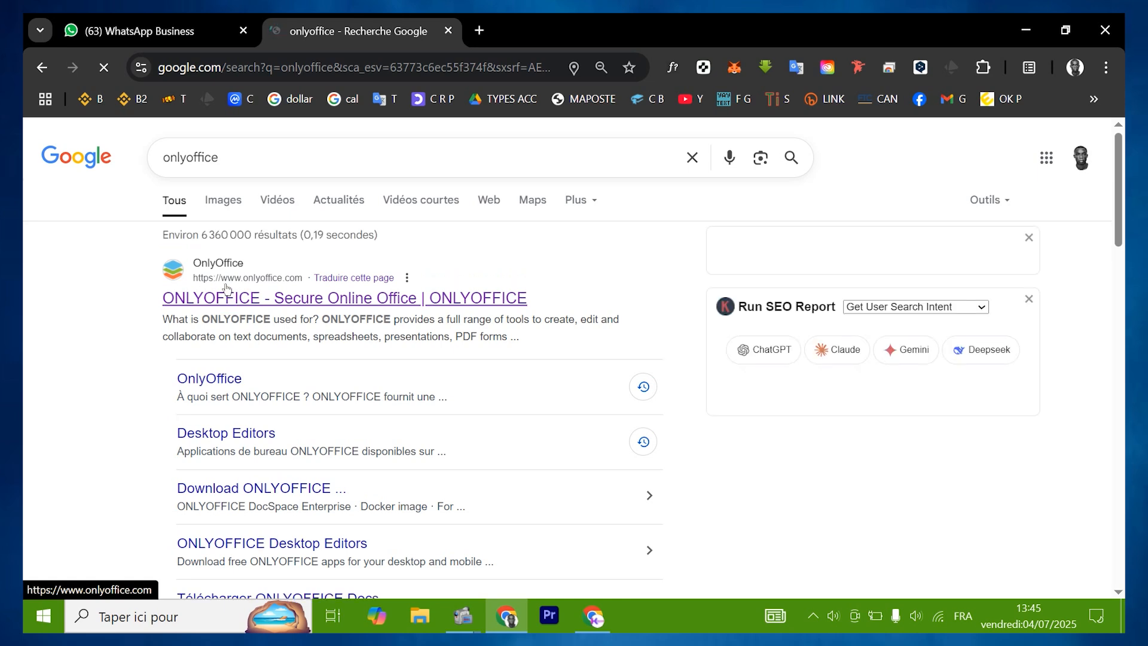
pyautogui.click(227, 297)
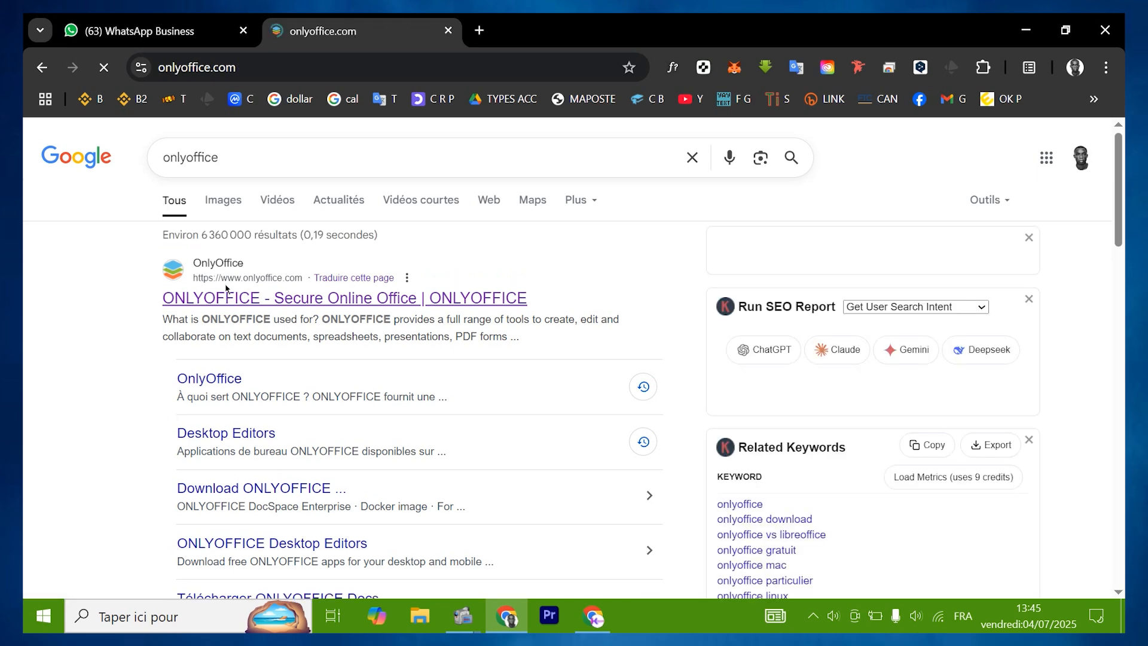
pyautogui.scroll(-3, 475, 411)
pyautogui.scroll(-3, 475, 411)
pyautogui.scroll(6, 371, 410)
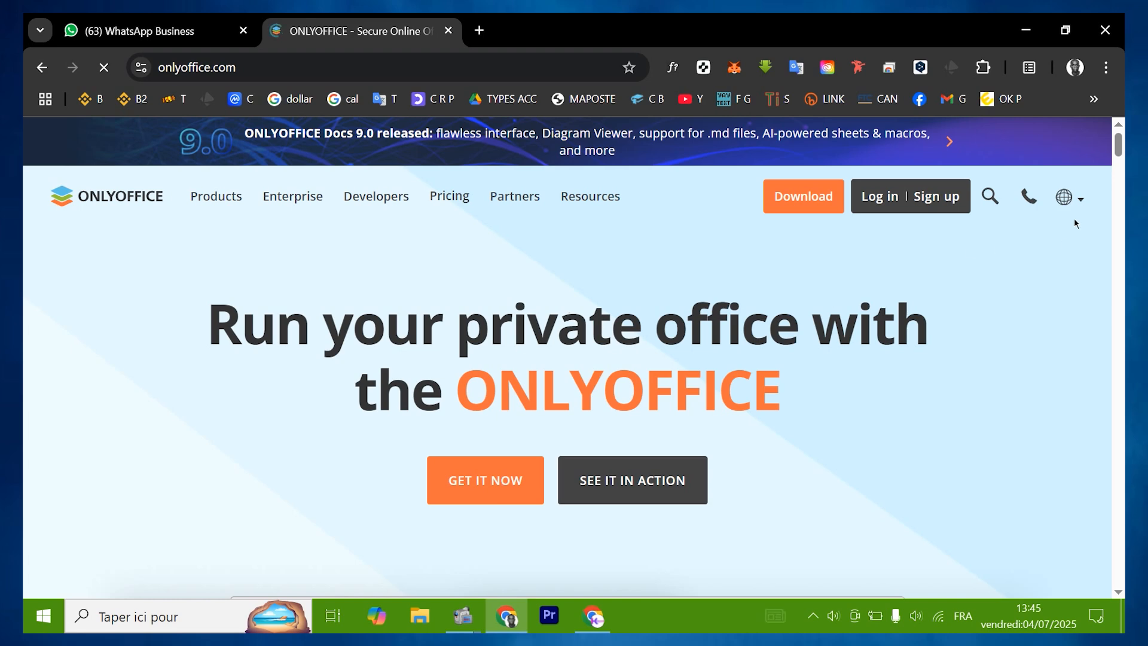
# Step: Switch the website's language to Français
pyautogui.click(1067, 197)
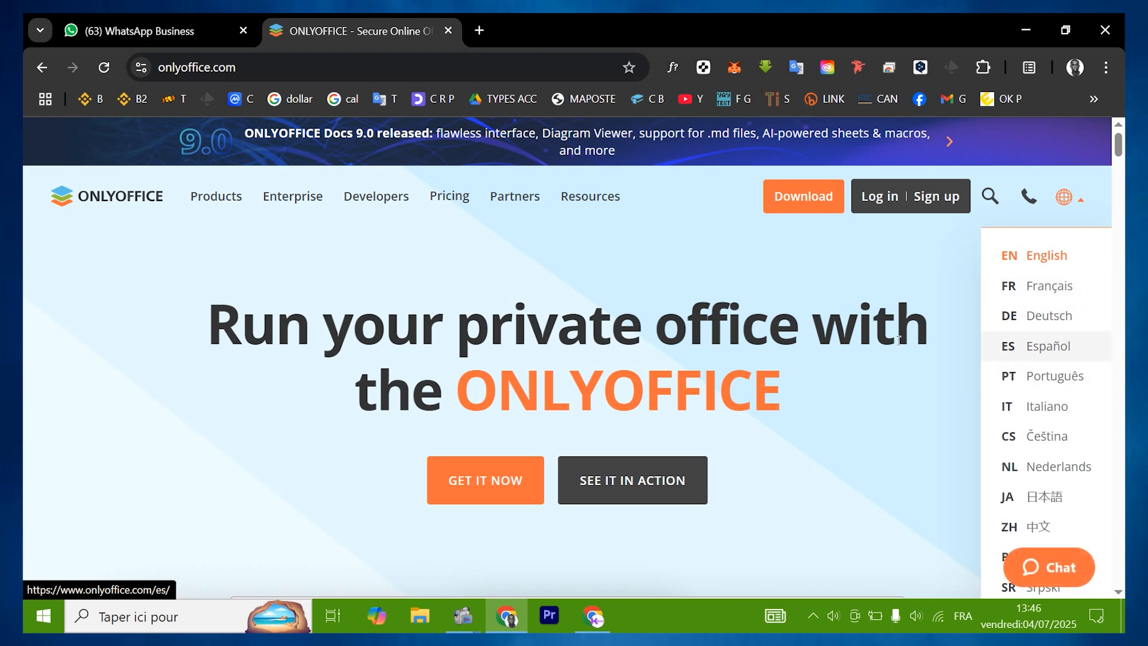
pyautogui.moveTo(1065, 197)
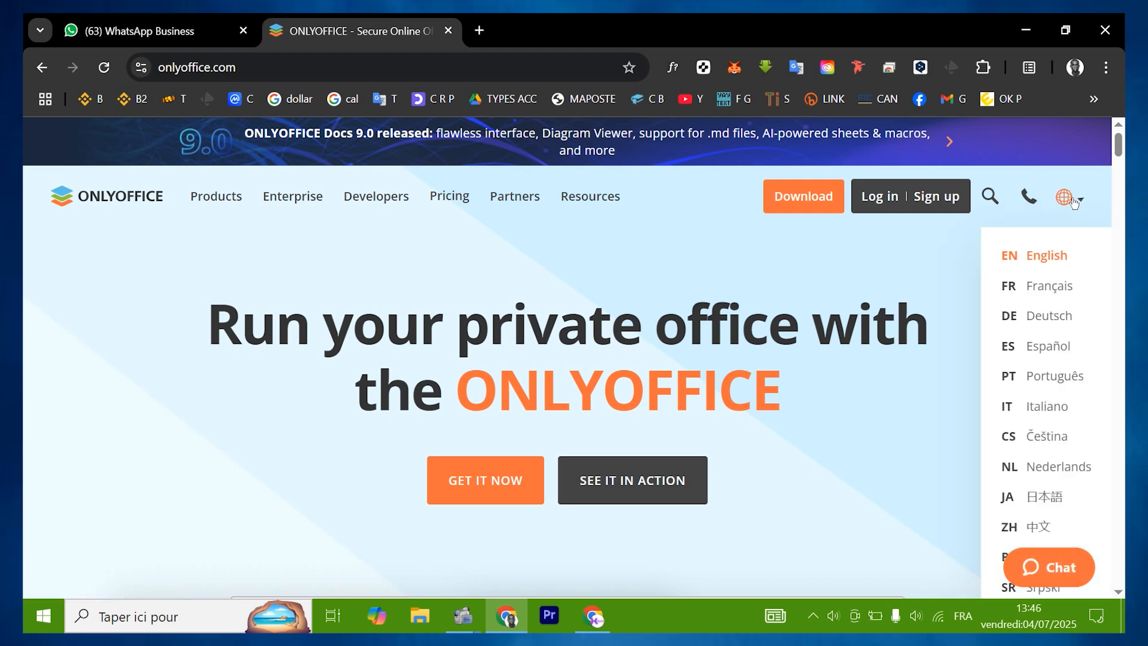
pyautogui.click(1037, 292)
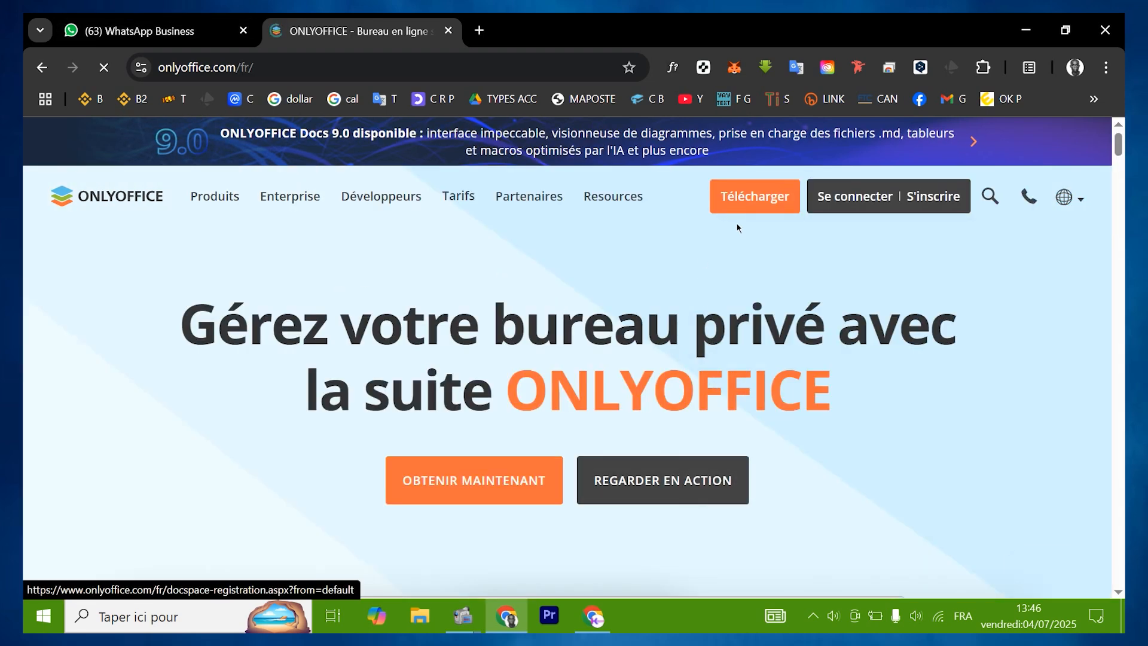
# Step: Go to the desktop and mobile apps download page and download the recommended online installer for Windows
pyautogui.moveTo(748, 216)
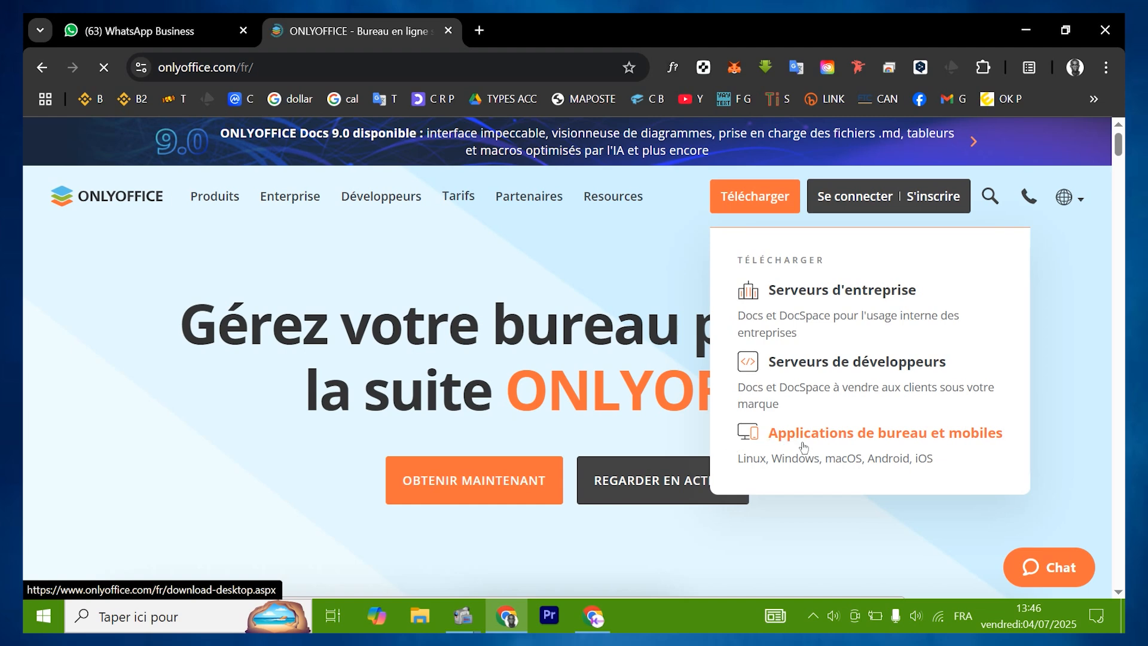
pyautogui.click(914, 437)
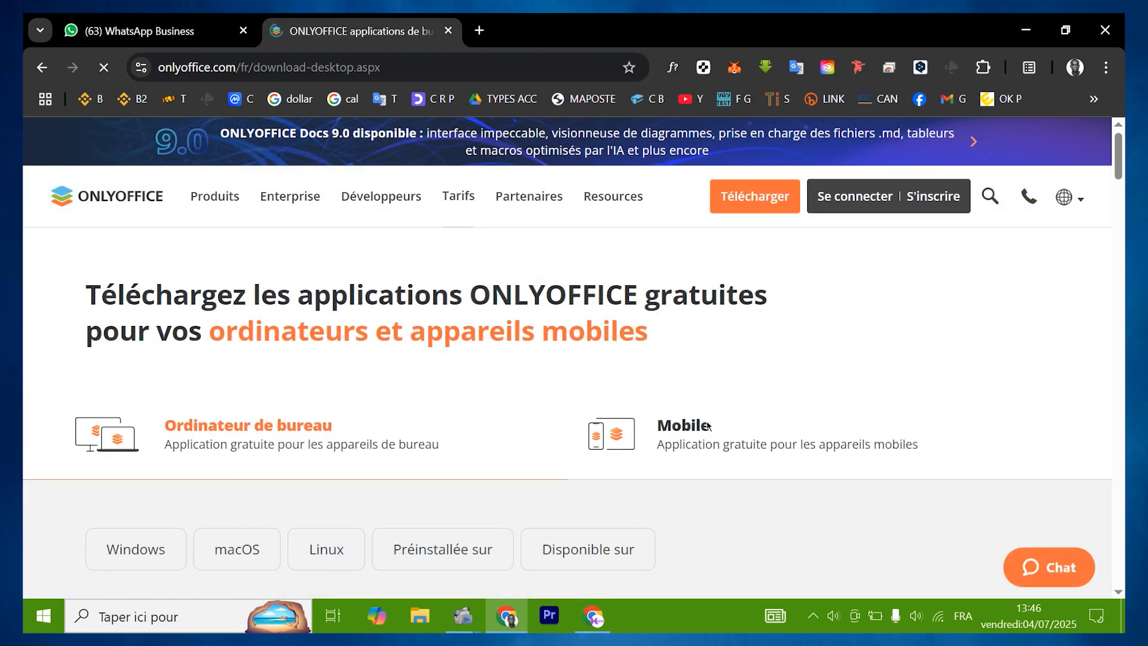
pyautogui.scroll(-10, 707, 426)
pyautogui.scroll(10, 229, 407)
pyautogui.scroll(-3, 268, 510)
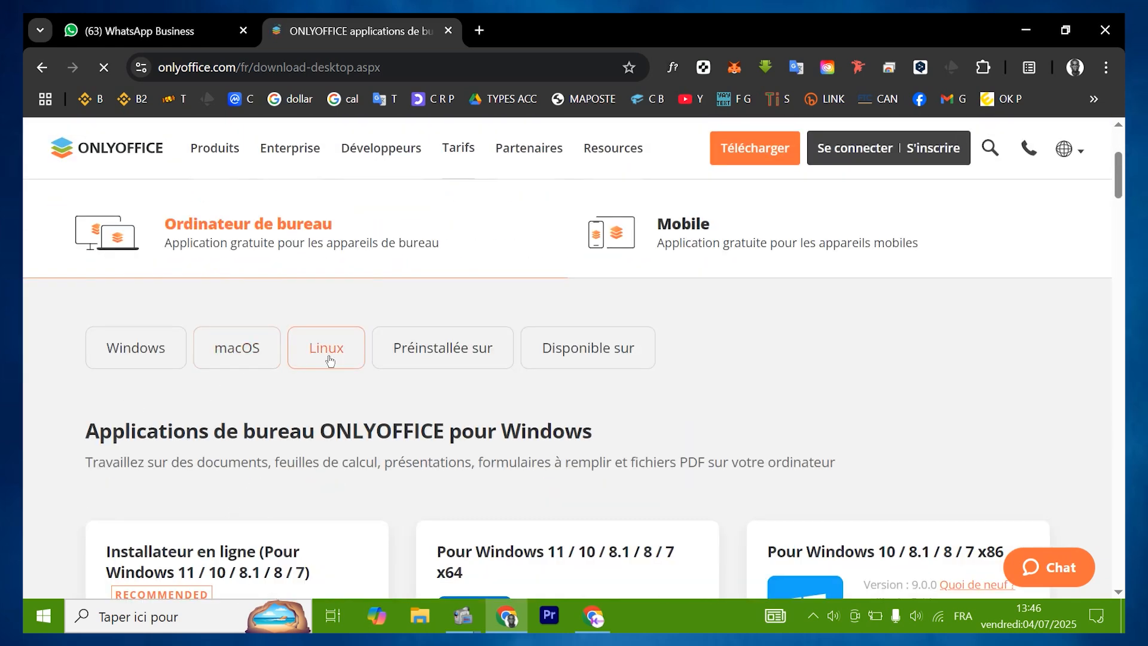
pyautogui.scroll(-1, 474, 403)
pyautogui.scroll(-6, 474, 402)
pyautogui.scroll(3, 249, 405)
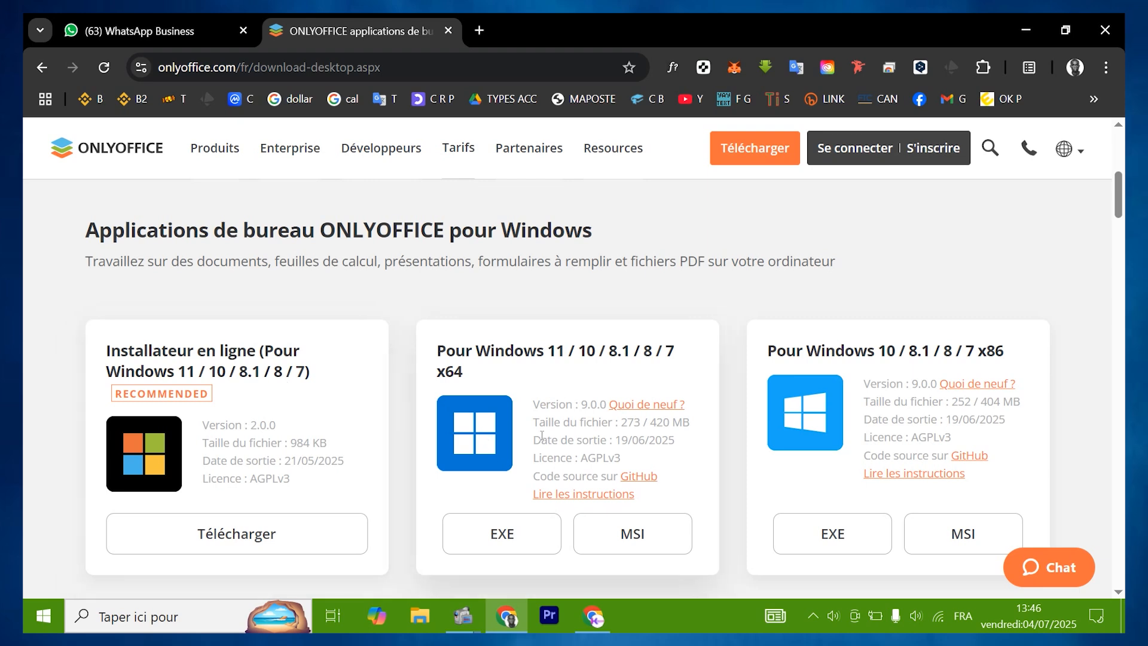
pyautogui.click(223, 541)
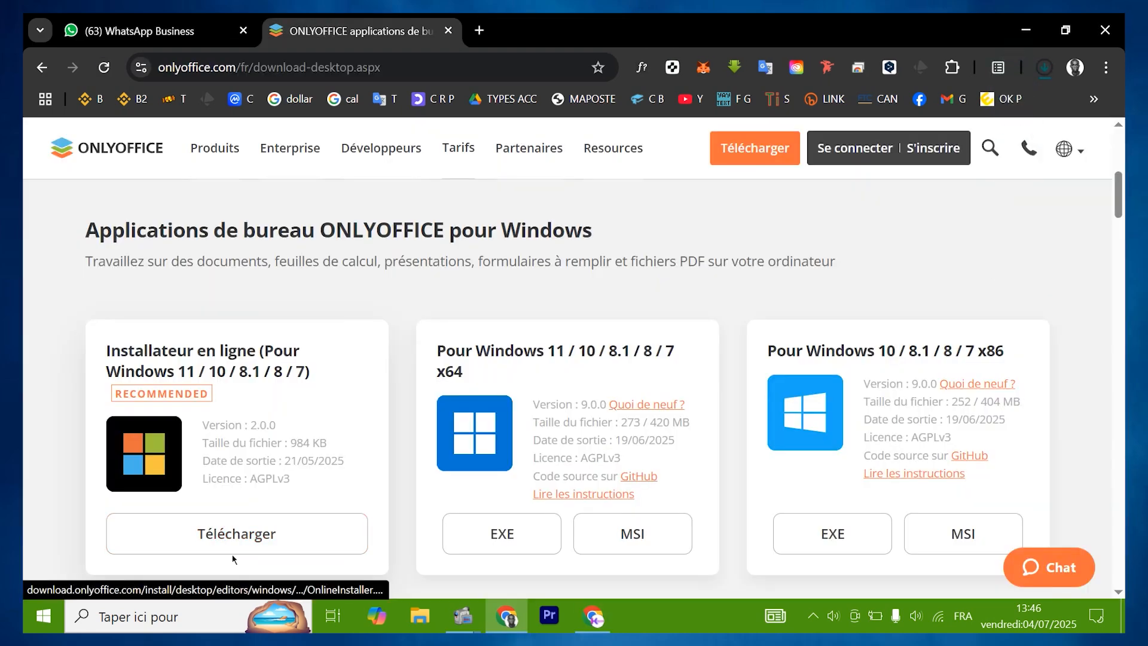
# Step: Run the downloaded OnlineInstaller.exe and install ONLYOFFICE with the unattended installation option
pyautogui.click(1043, 67)
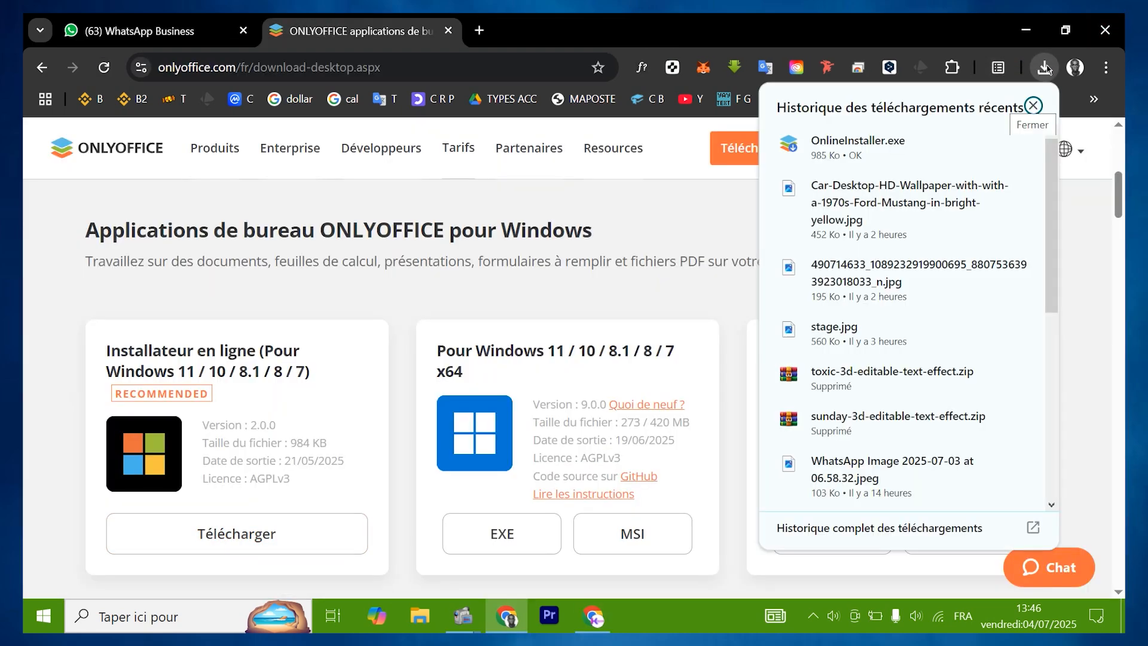
pyautogui.click(984, 143)
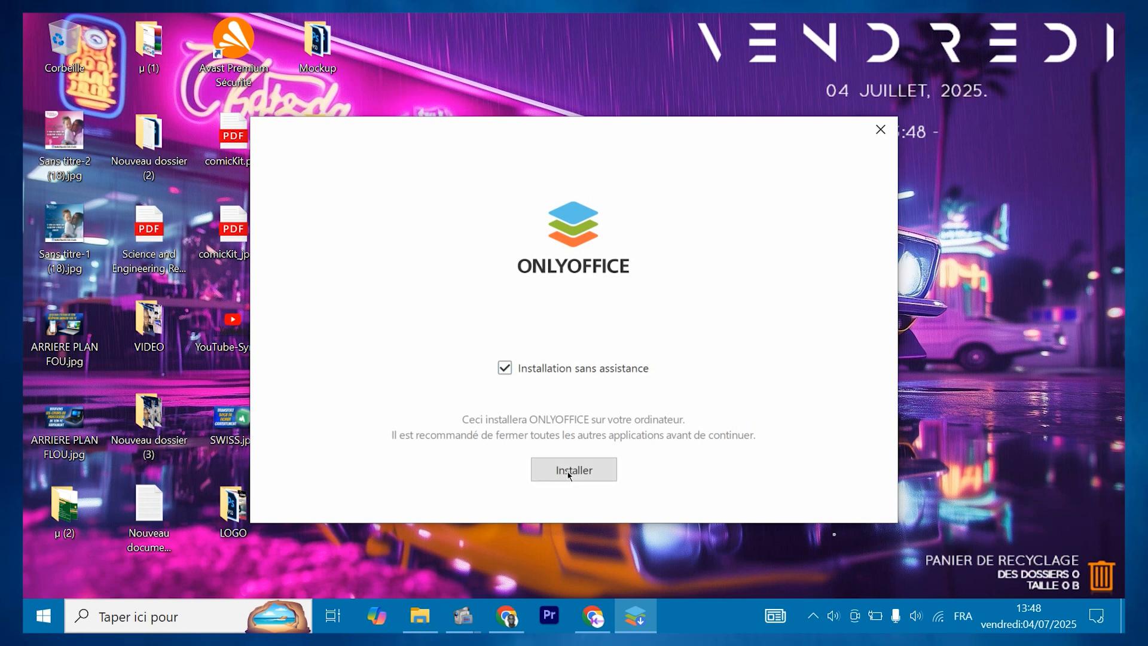
pyautogui.click(568, 476)
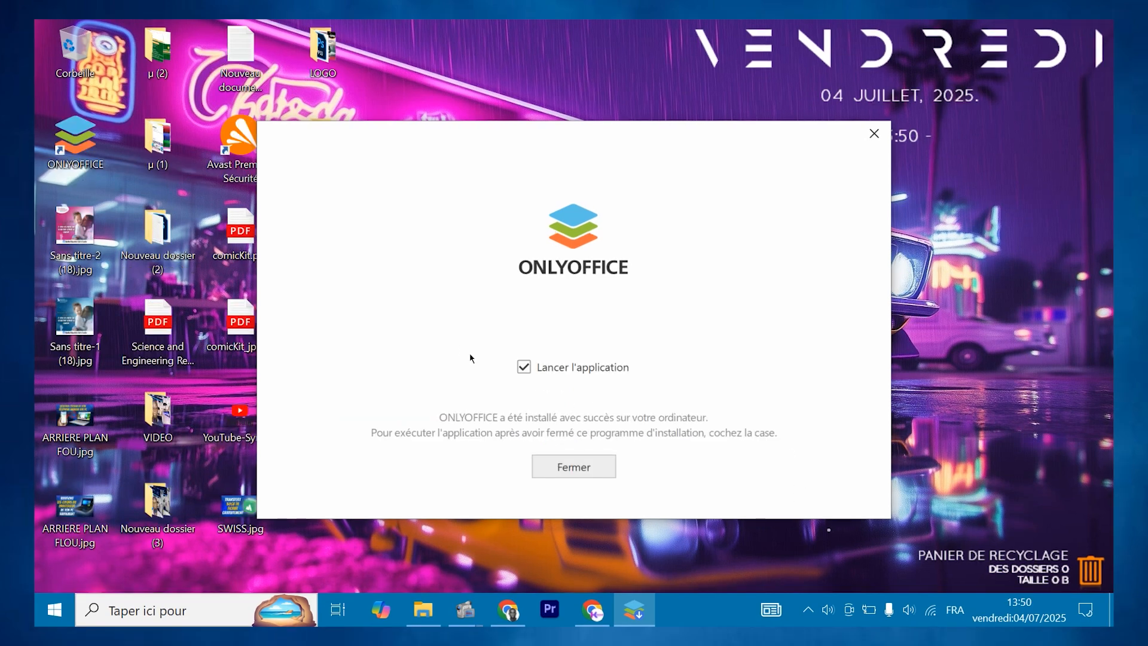
# Step: Close the finished installer and start ONLYOFFICE, declining to make it the default application
pyautogui.click(579, 471)
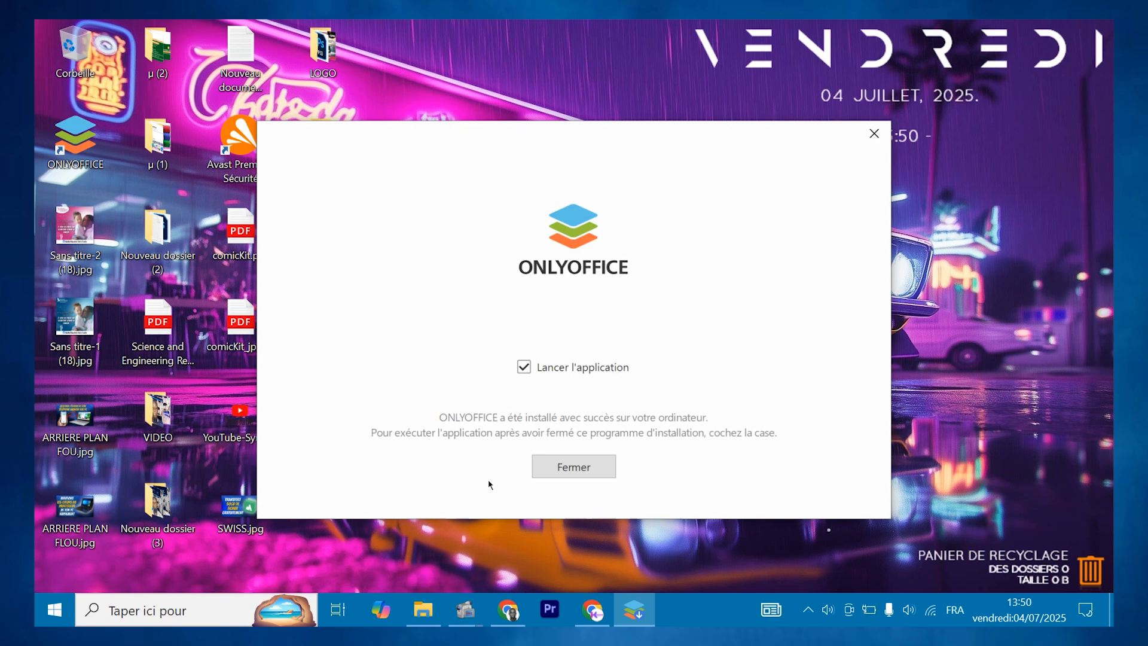
pyautogui.click(556, 475)
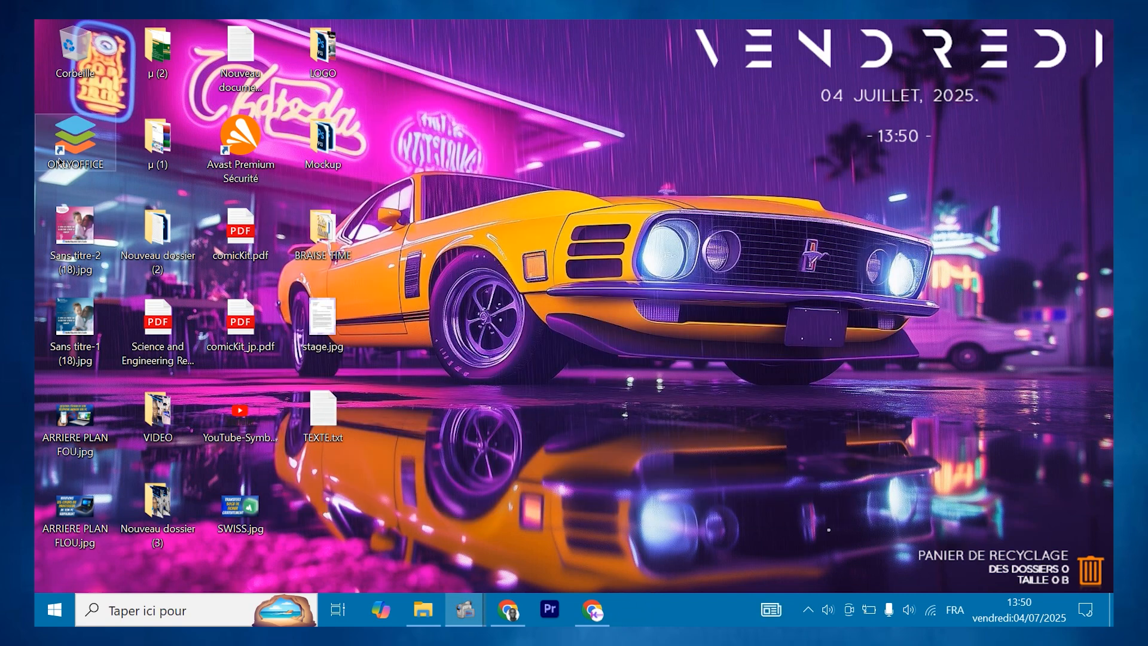
pyautogui.doubleClick(82, 135)
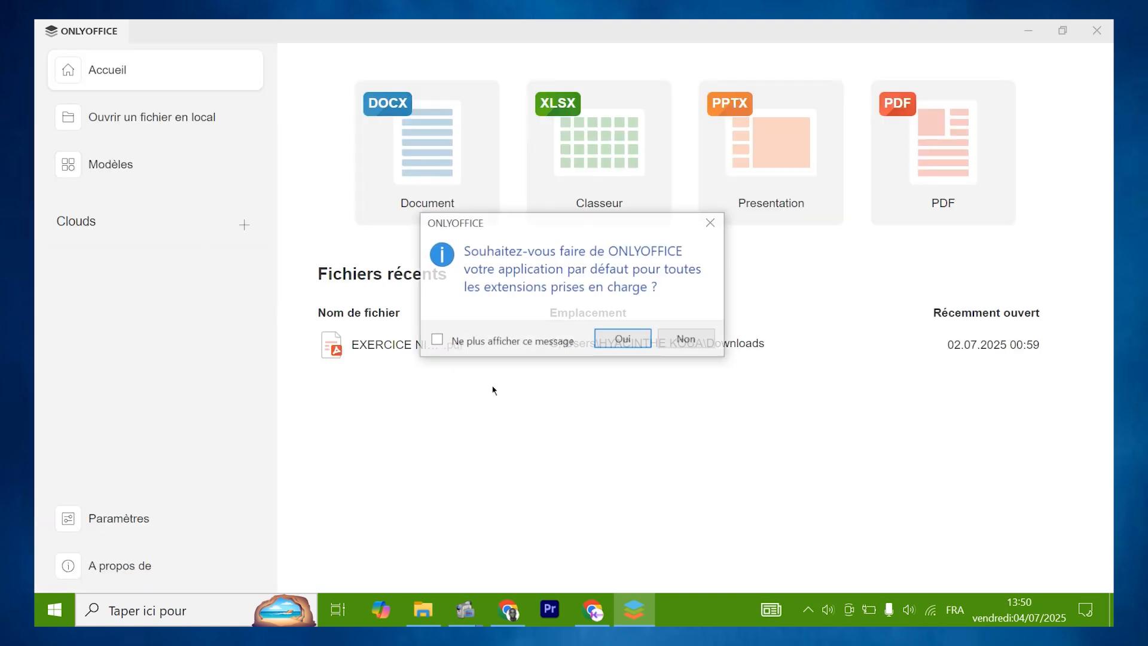
pyautogui.click(687, 336)
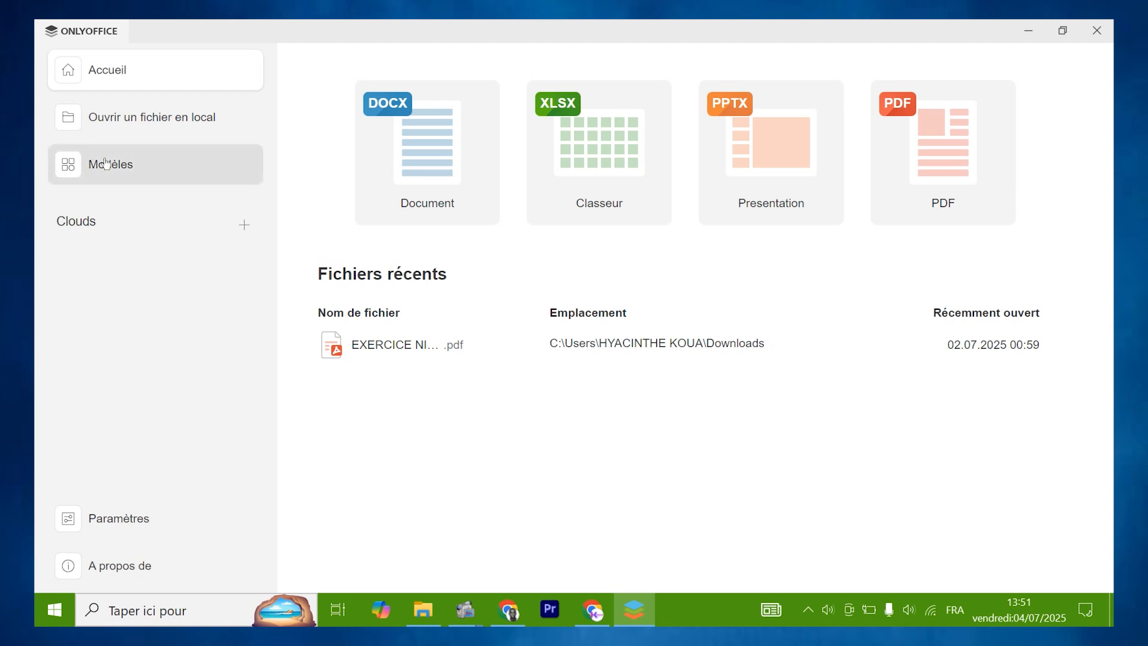
# Step: Open the local file EXERCICE NIVEAU 2.pdf from the Téléchargements folder
pyautogui.click(98, 119)
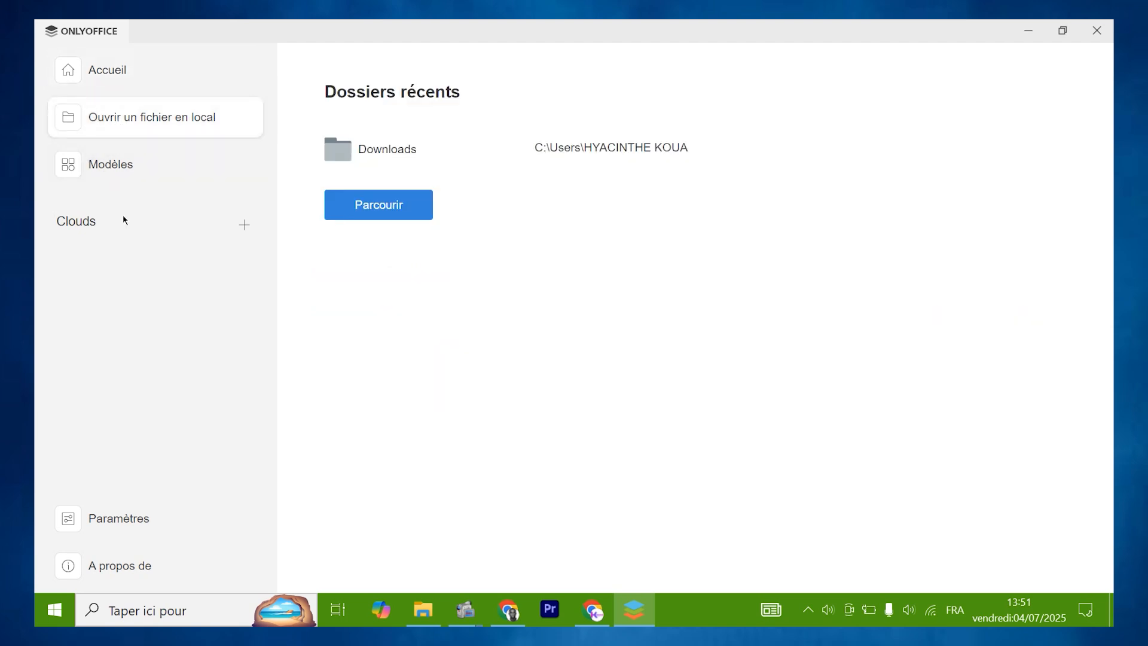
pyautogui.click(389, 209)
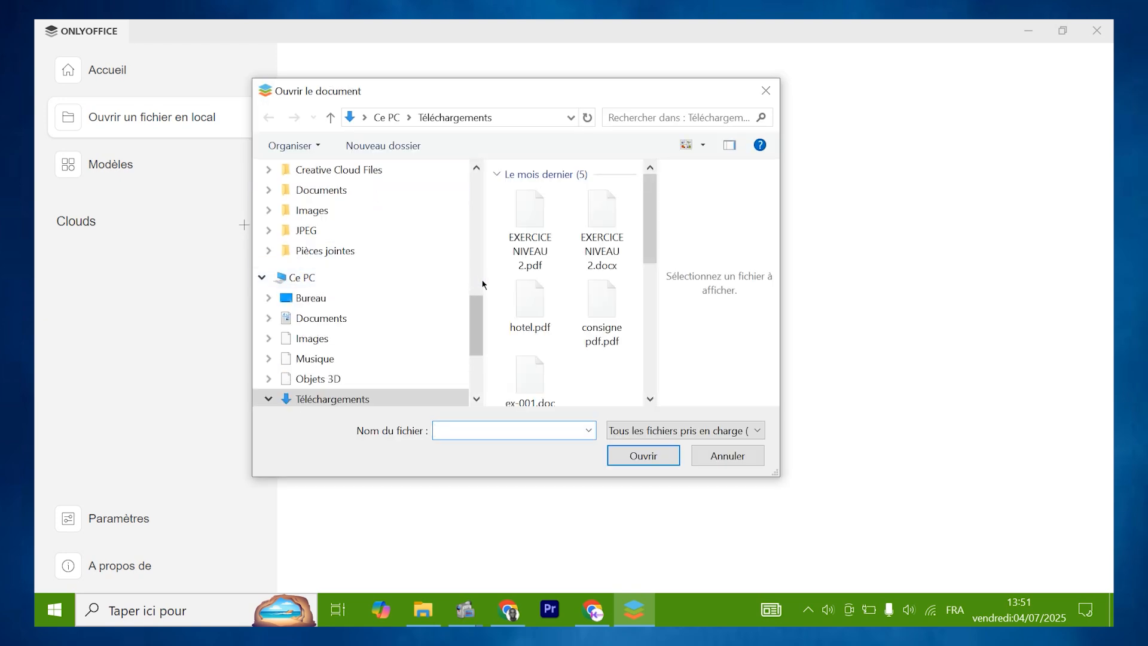
pyautogui.click(525, 230)
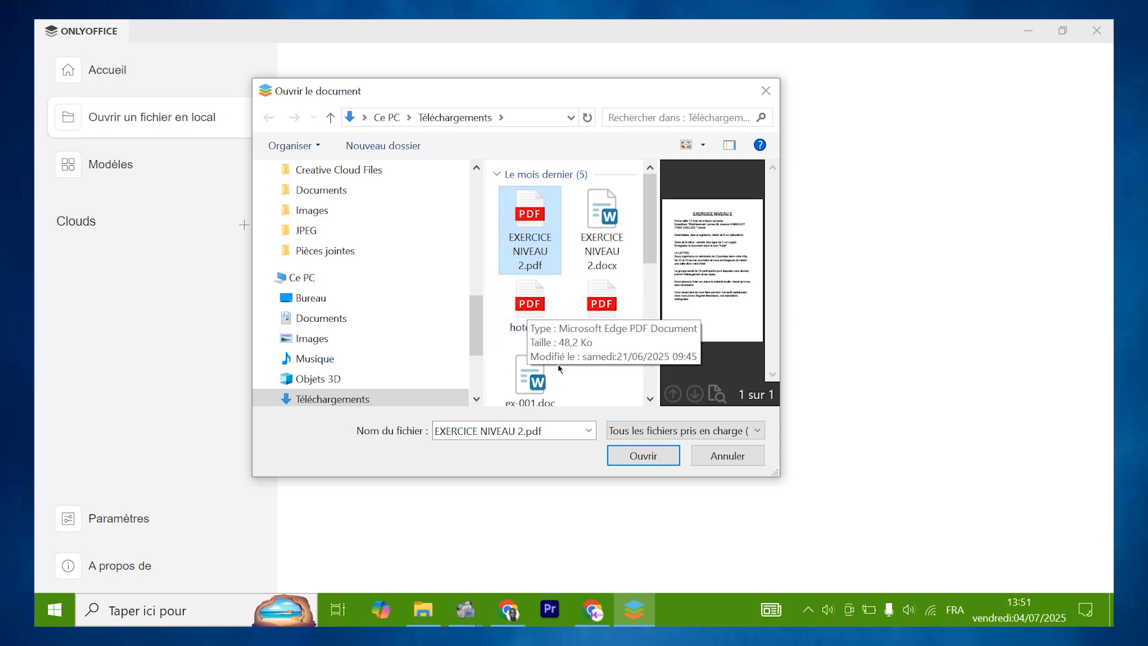
pyautogui.click(635, 456)
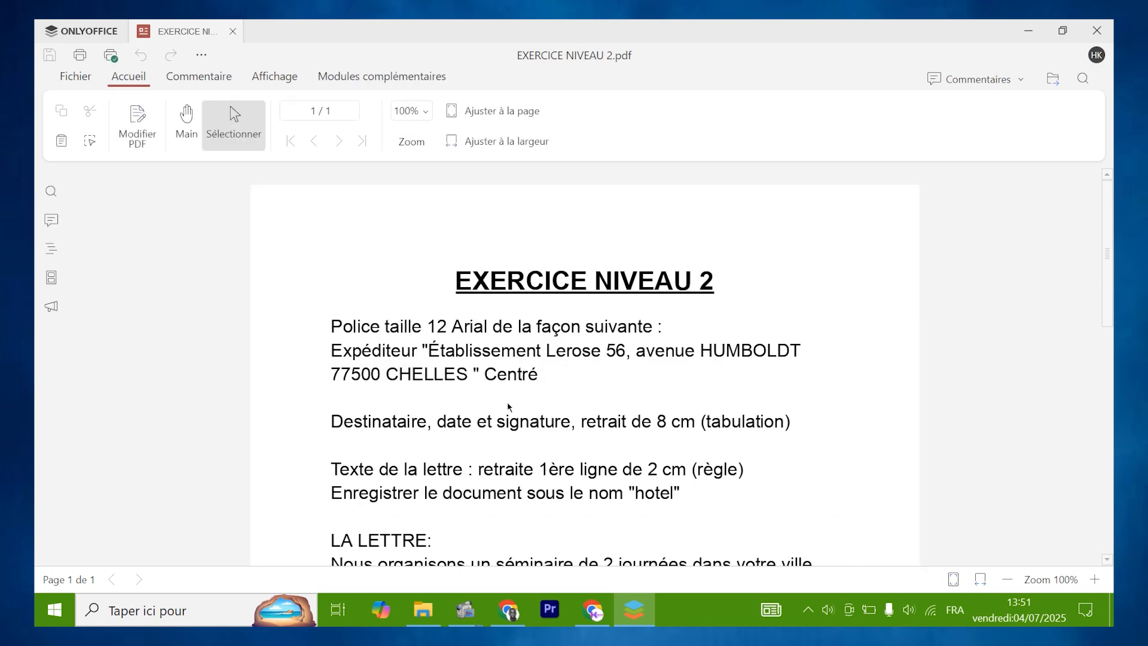
# Step: Read through the one-page PDF exercise, trying the Hand tool and switching back to the Select tool
pyautogui.scroll(-5, 479, 435)
pyautogui.scroll(3, 455, 417)
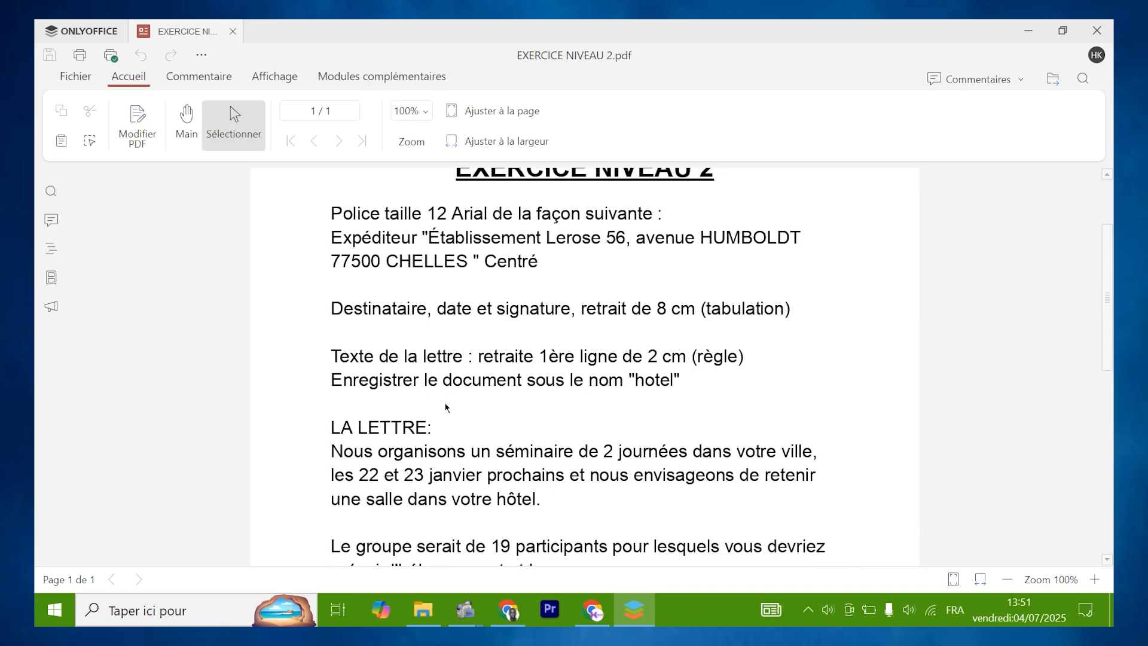
pyautogui.scroll(-7, 451, 430)
pyautogui.scroll(6, 444, 407)
pyautogui.scroll(3, 444, 399)
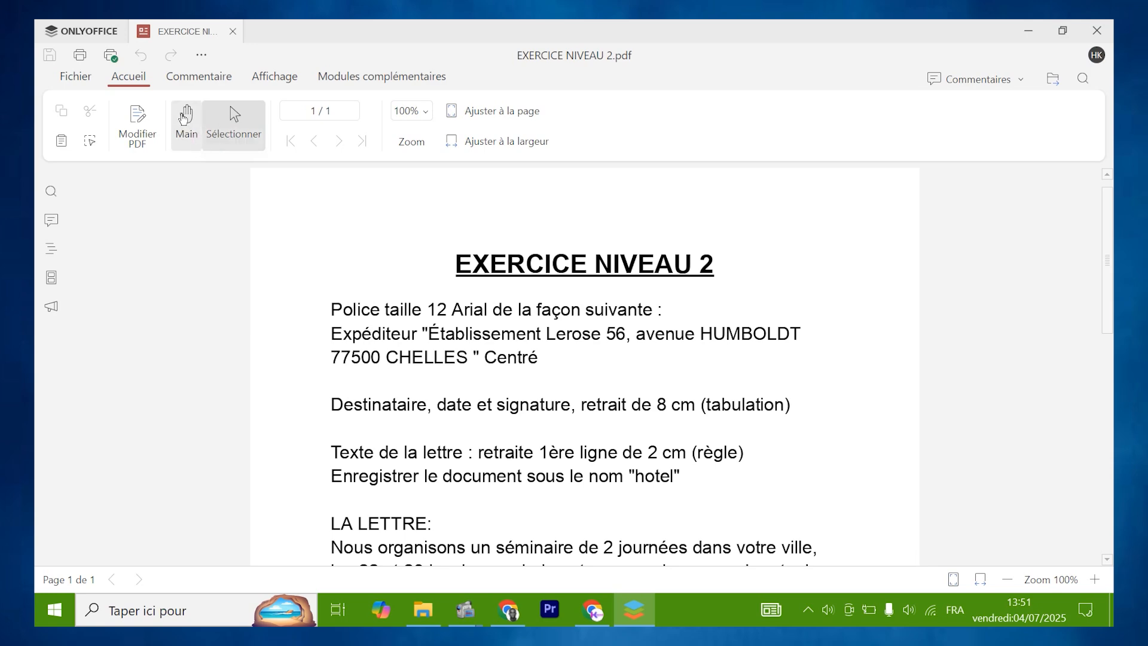
pyautogui.click(186, 125)
pyautogui.scroll(-3, 430, 442)
pyautogui.scroll(-3, 441, 364)
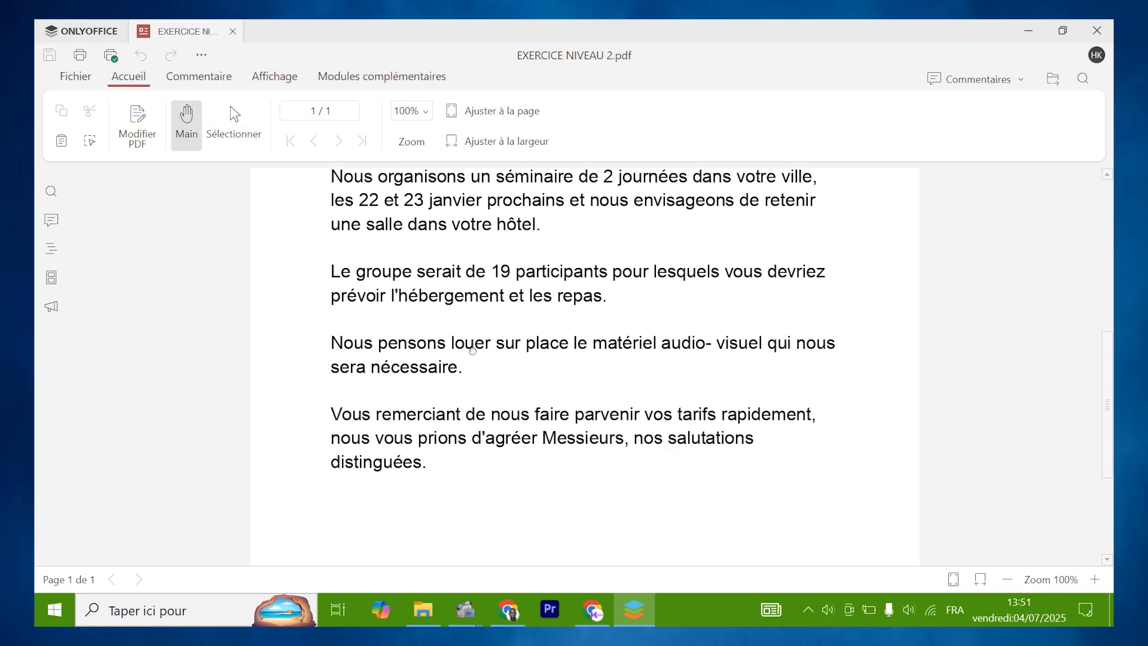
pyautogui.scroll(4, 441, 364)
pyautogui.click(240, 138)
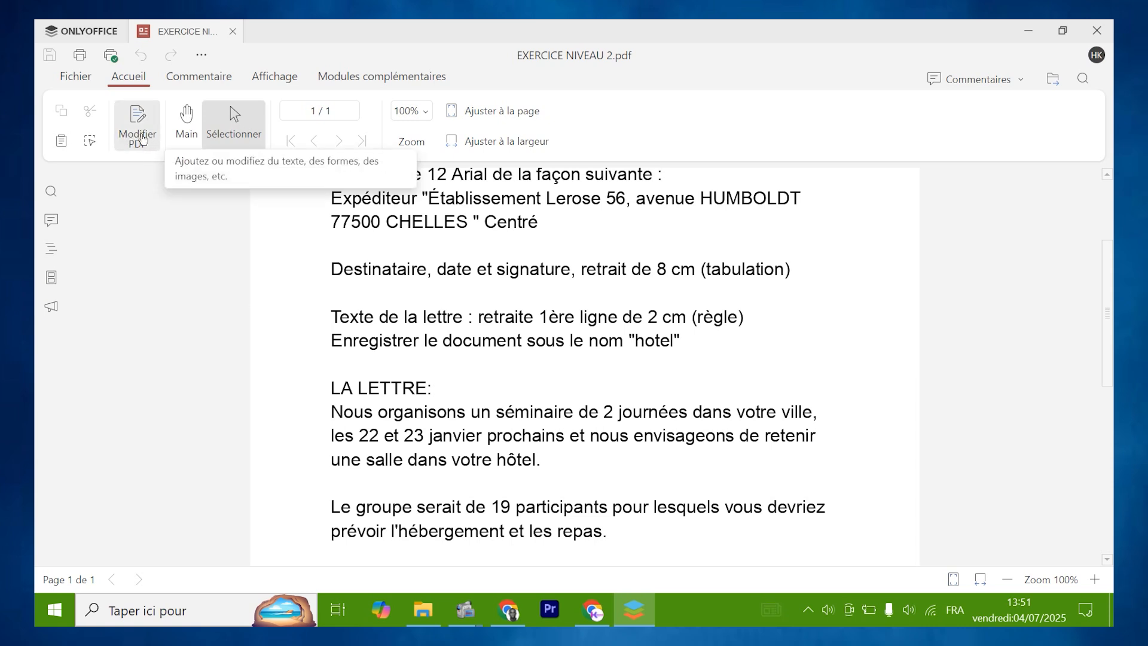
# Step: Turn on PDF text editing and replace the closing quotation mark and "Centré" ending the sender paragraph with "gghjhhjjhhj"
pyautogui.click(138, 129)
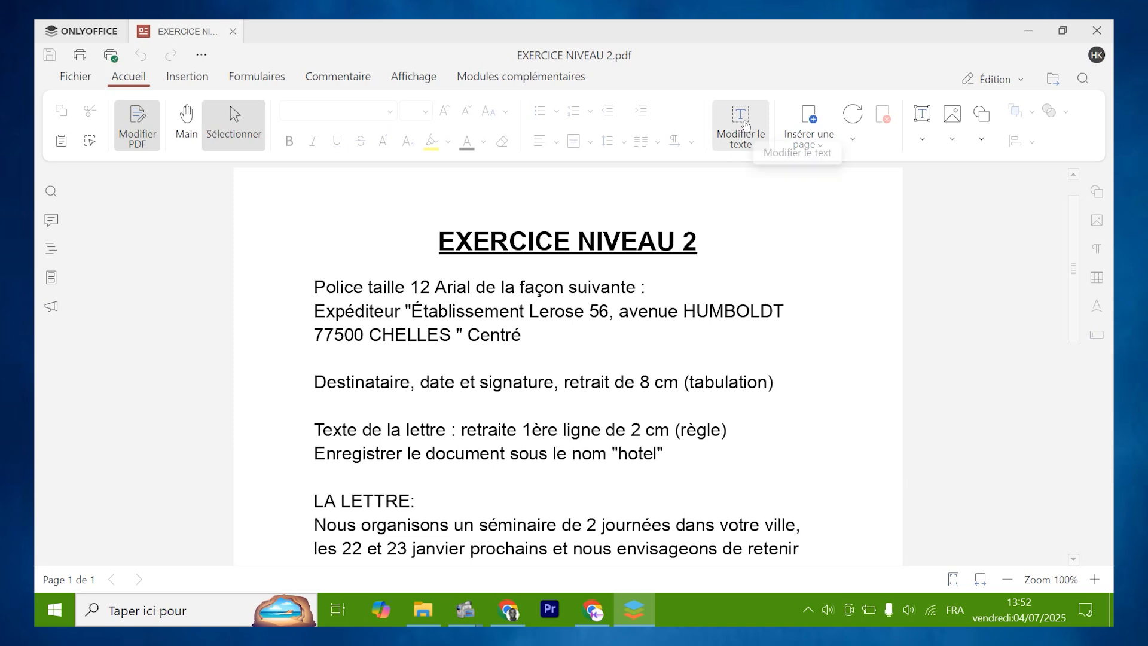
pyautogui.click(743, 118)
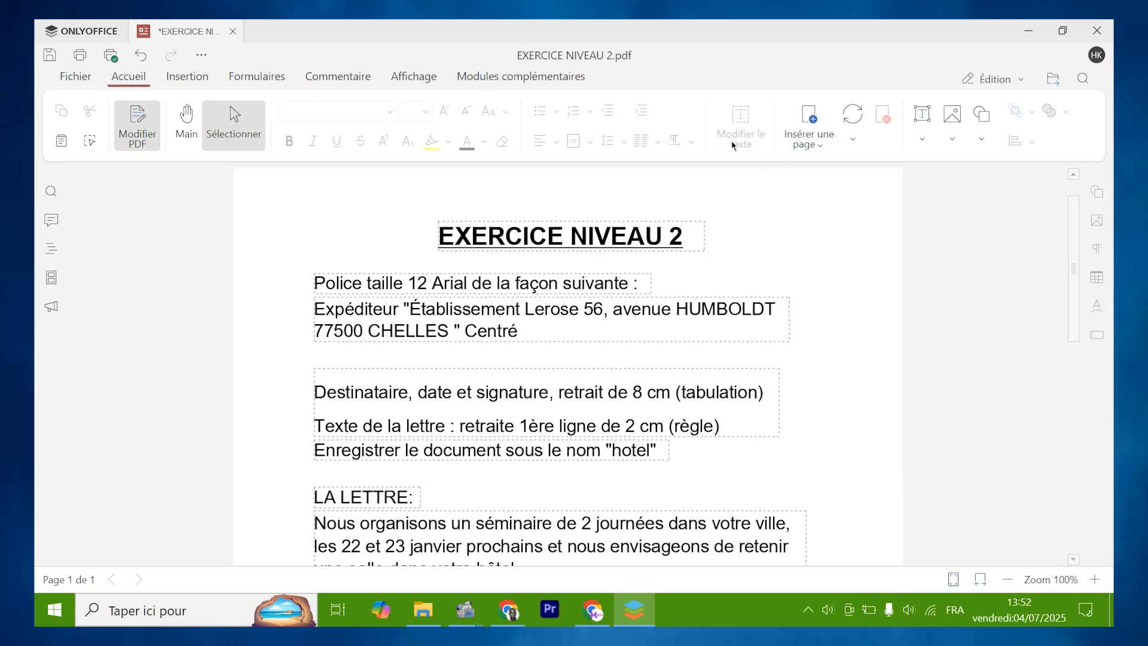
pyautogui.click(437, 323)
pyautogui.click(534, 333)
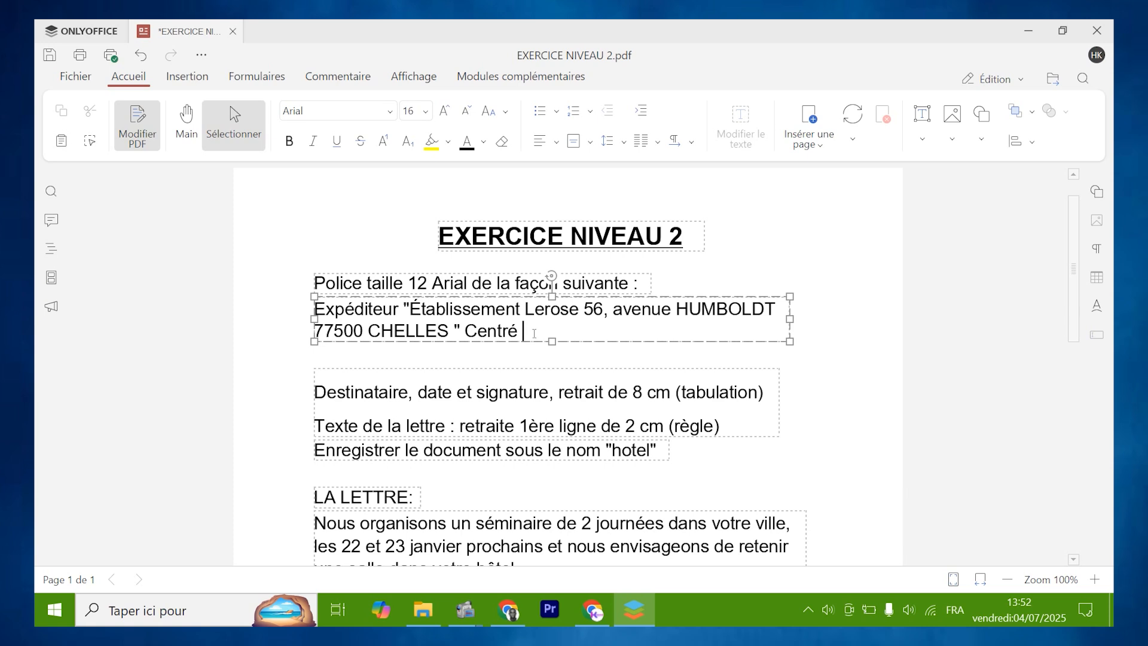
pyautogui.press('BackSpace')
pyautogui.press('BackSpace')
pyautogui.press('BackSpace')
pyautogui.press('BackSpace')
pyautogui.press('BackSpace')
pyautogui.press('BackSpace')
pyautogui.press('BackSpace')
pyautogui.press('BackSpace')
pyautogui.write('gghjhhjjhhj')
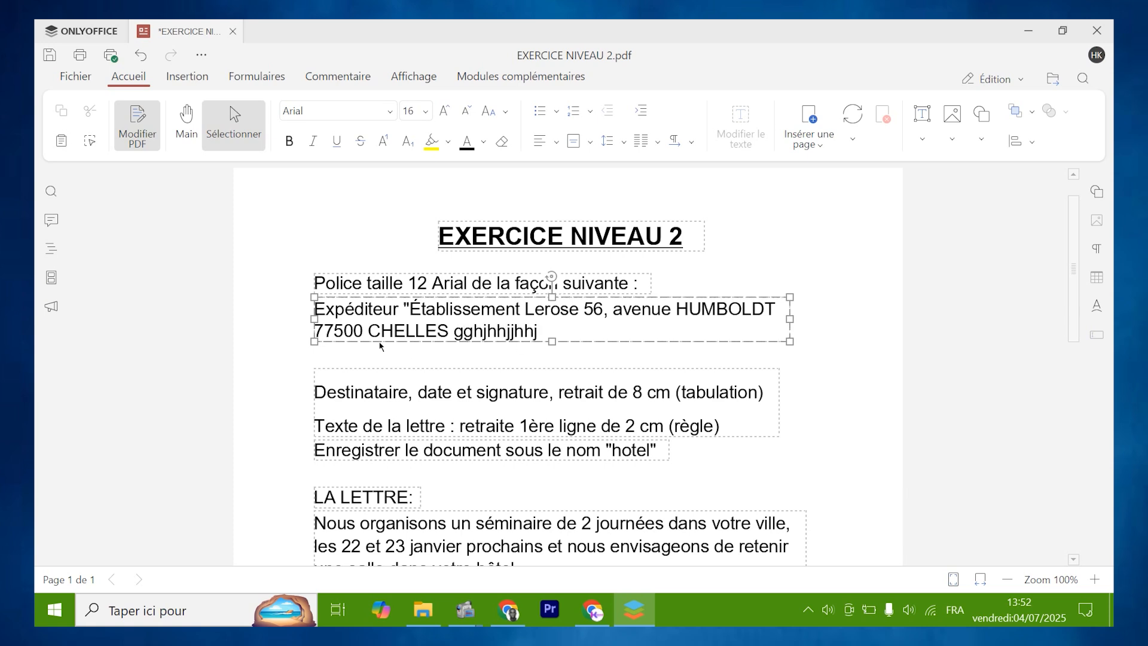
# Step: Try moving the sender text block down and to the right on the page, and undo the move
pyautogui.moveTo(309, 317); pyautogui.dragTo(362, 342)
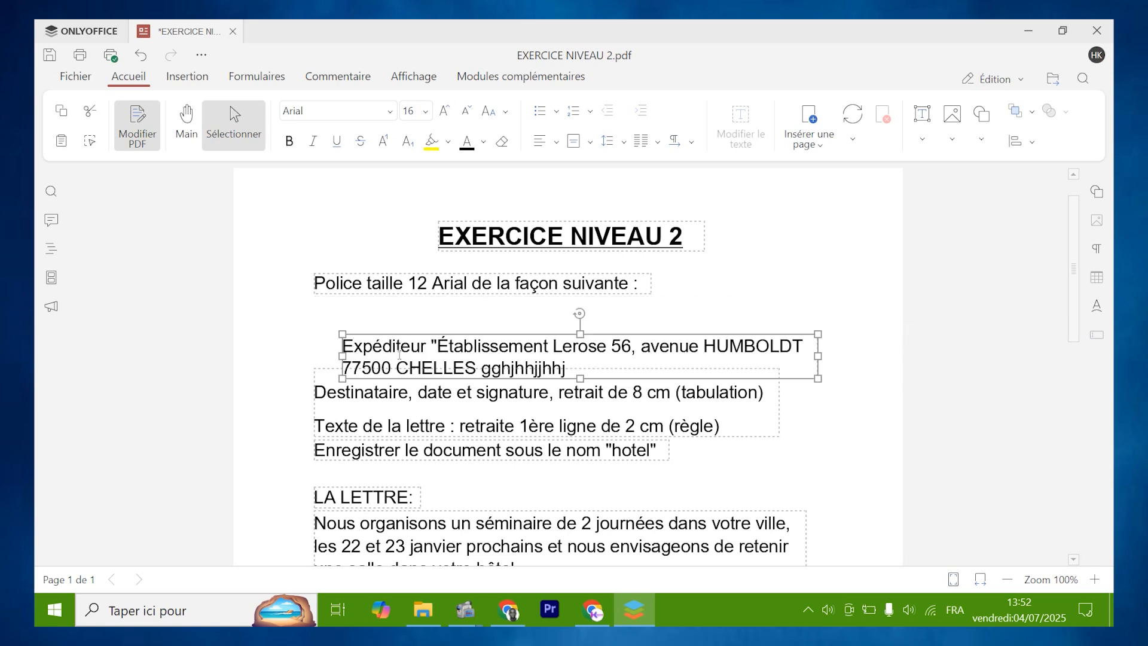
pyautogui.hotkey('ctrl', 'z')
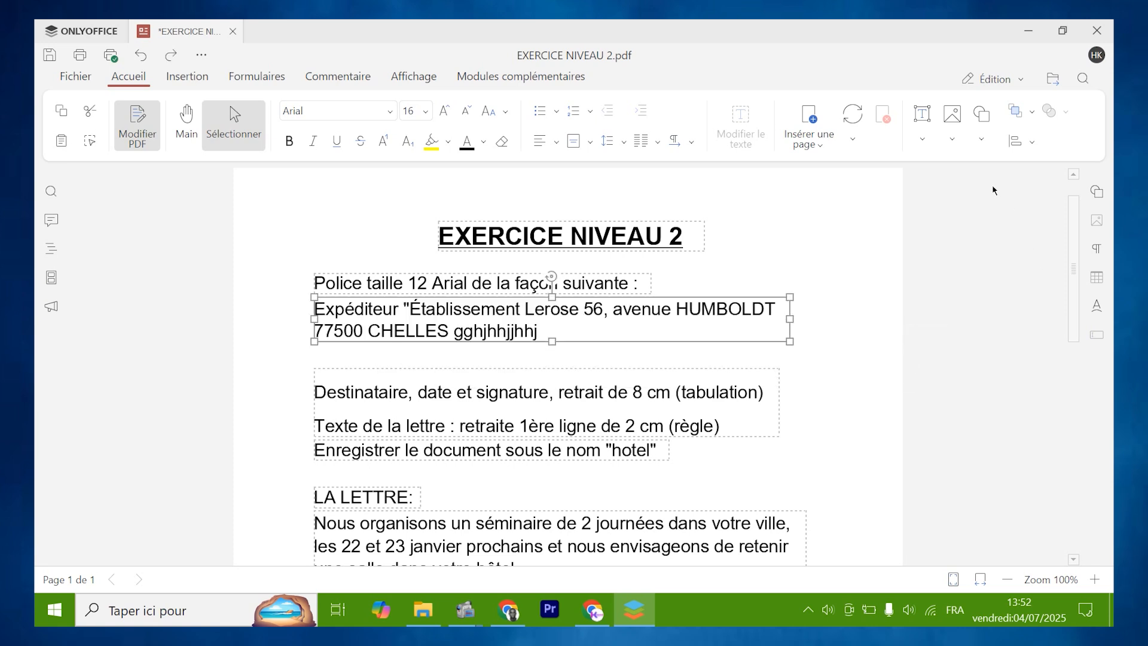
pyautogui.click(952, 129)
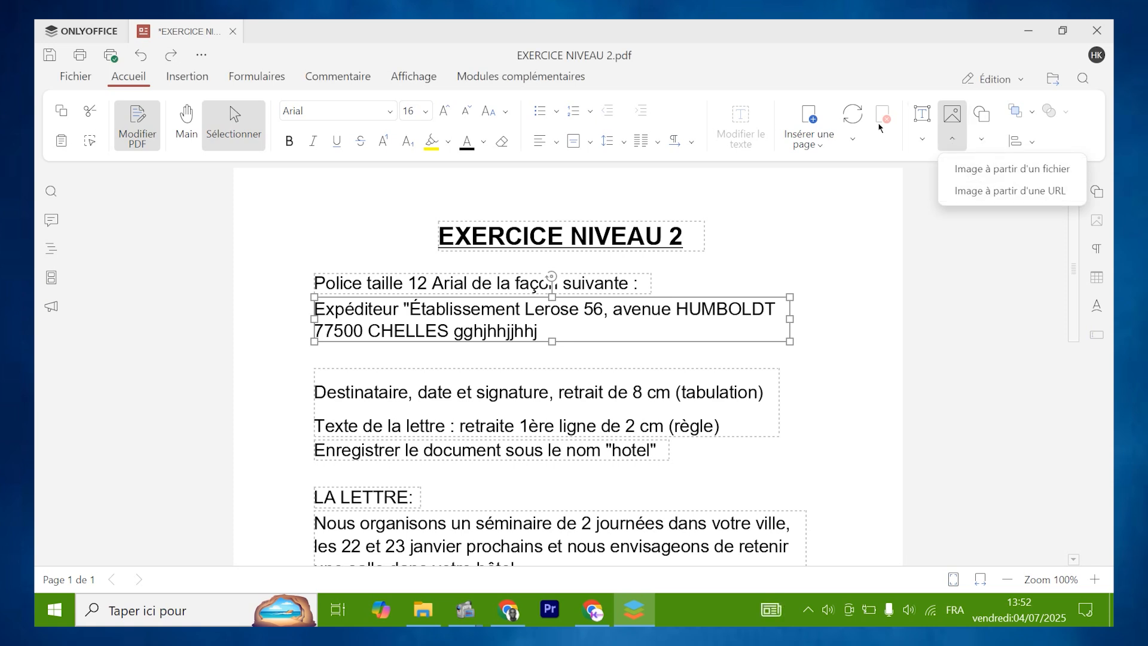
pyautogui.click(914, 219)
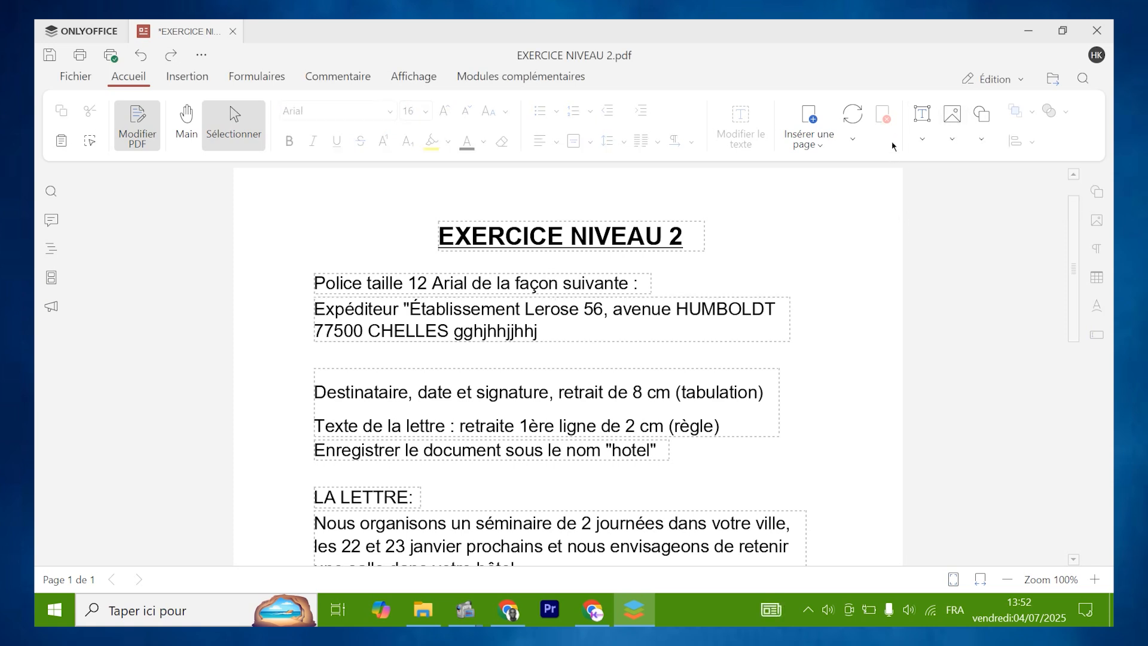
pyautogui.scroll(-8, 736, 546)
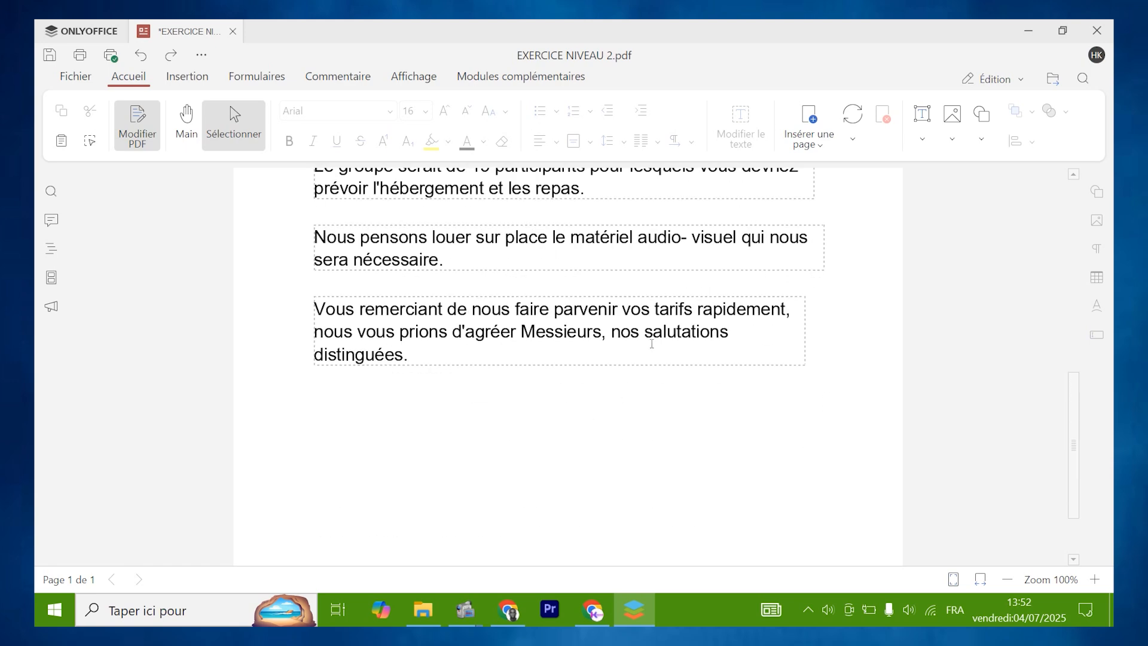
# Step: Insert a blank page before the current page of the PDF, and delete that blank page again
pyautogui.scroll(2, 745, 223)
pyautogui.click(810, 144)
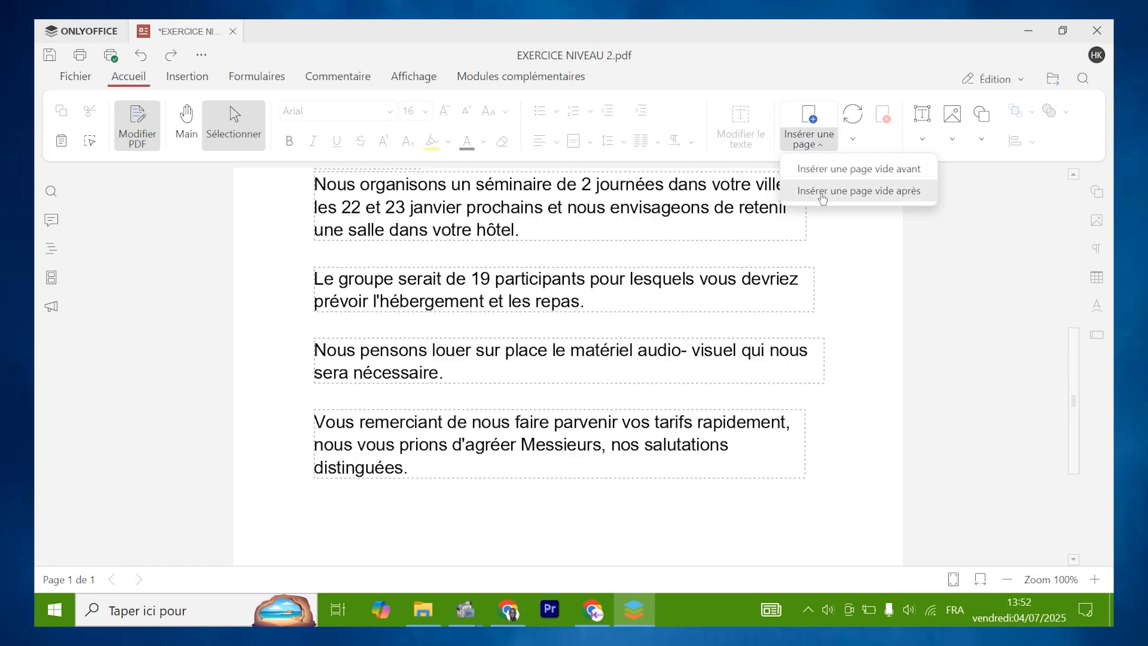
pyautogui.click(827, 171)
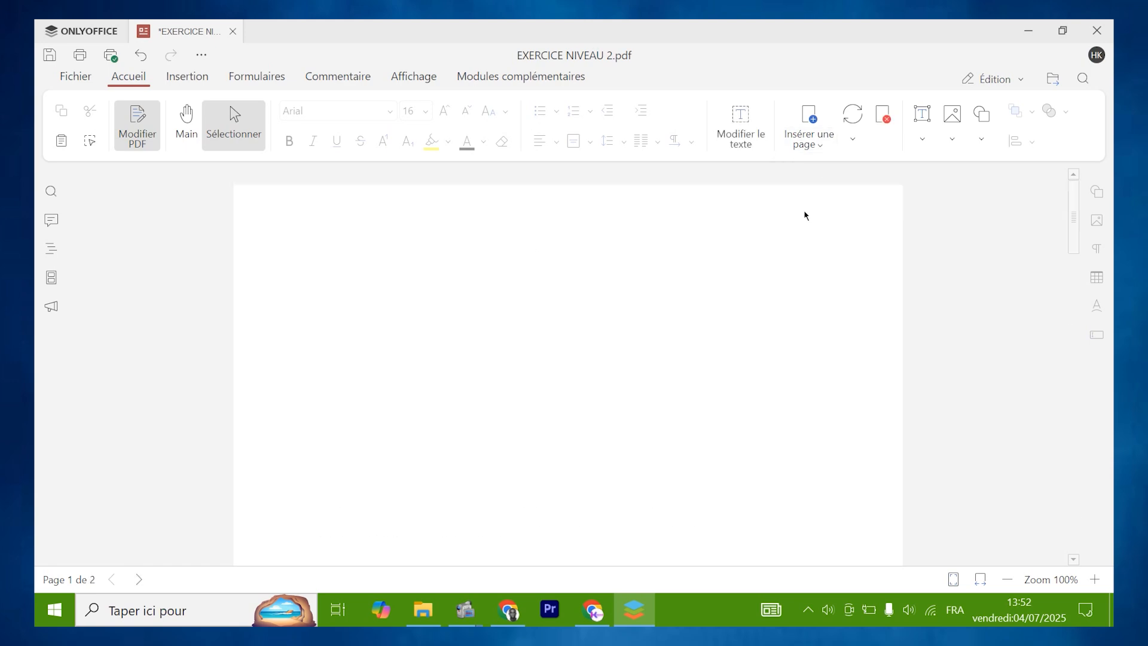
pyautogui.click(878, 119)
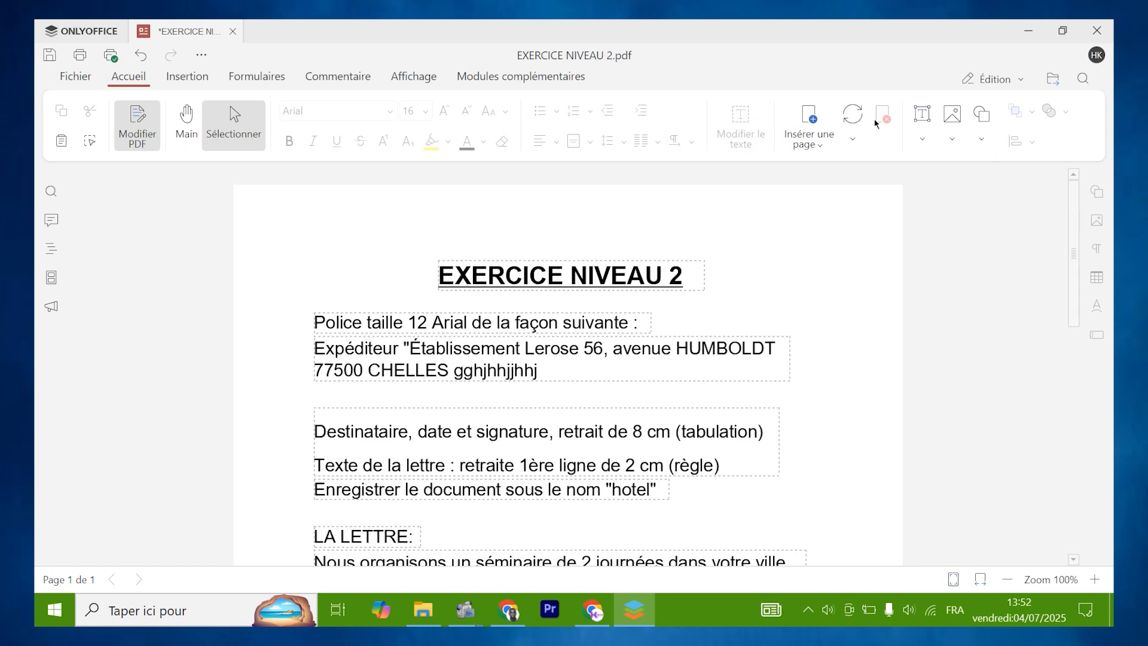
# Step: Look through the insertion tools, including the table grid, the display options and the document's information page
pyautogui.scroll(-1, 397, 301)
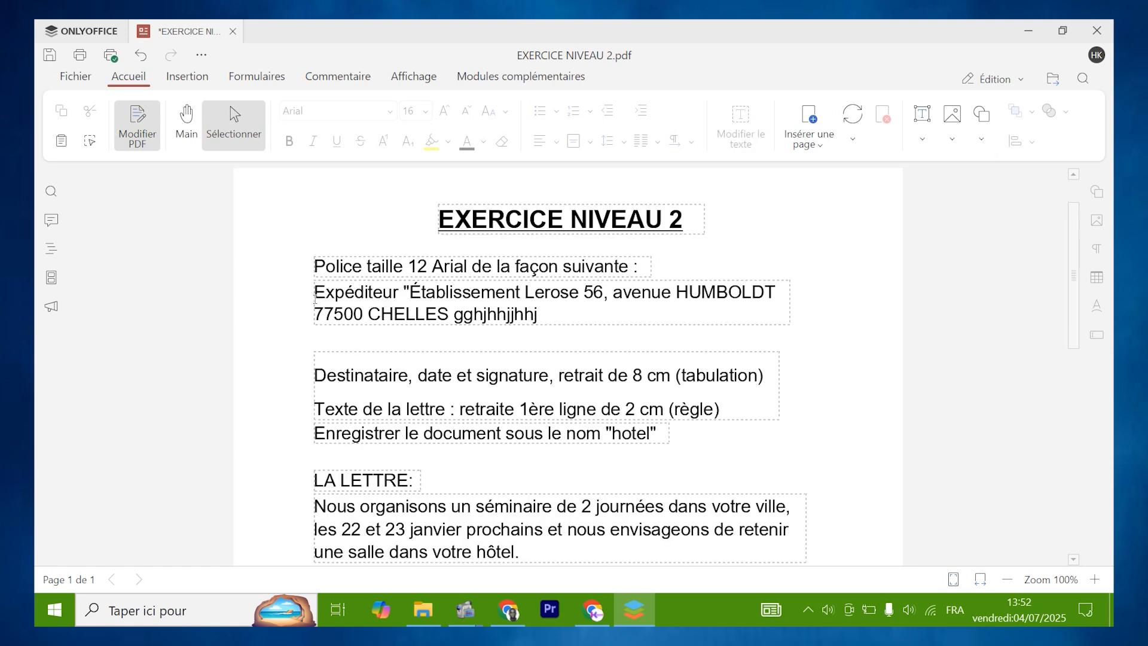
pyautogui.click(180, 76)
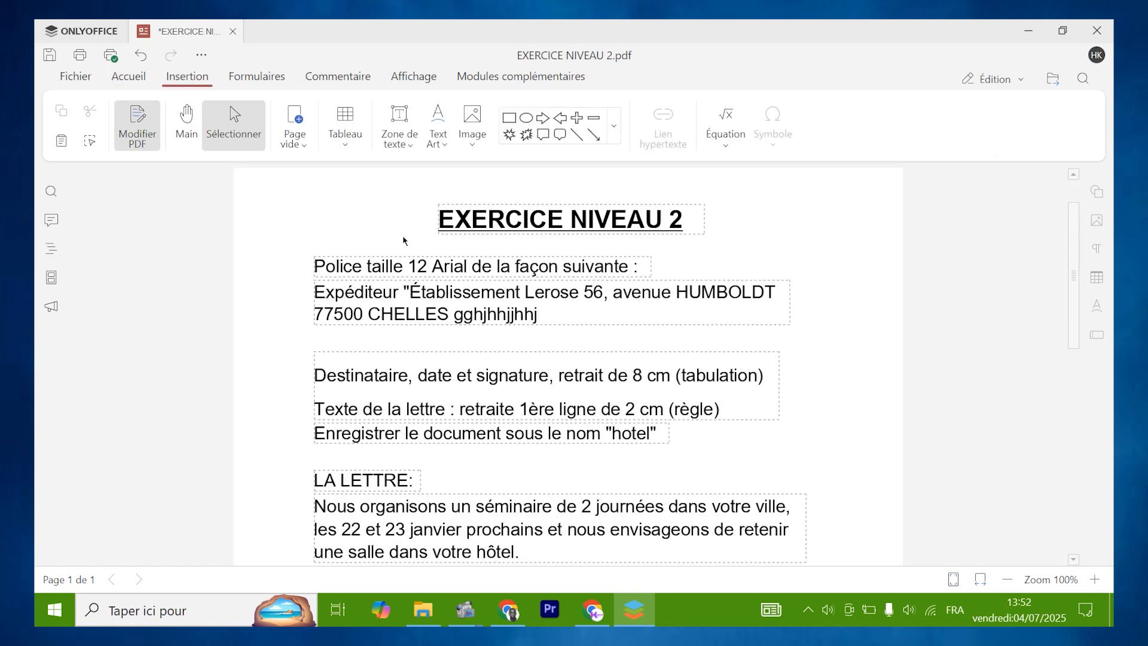
pyautogui.click(345, 129)
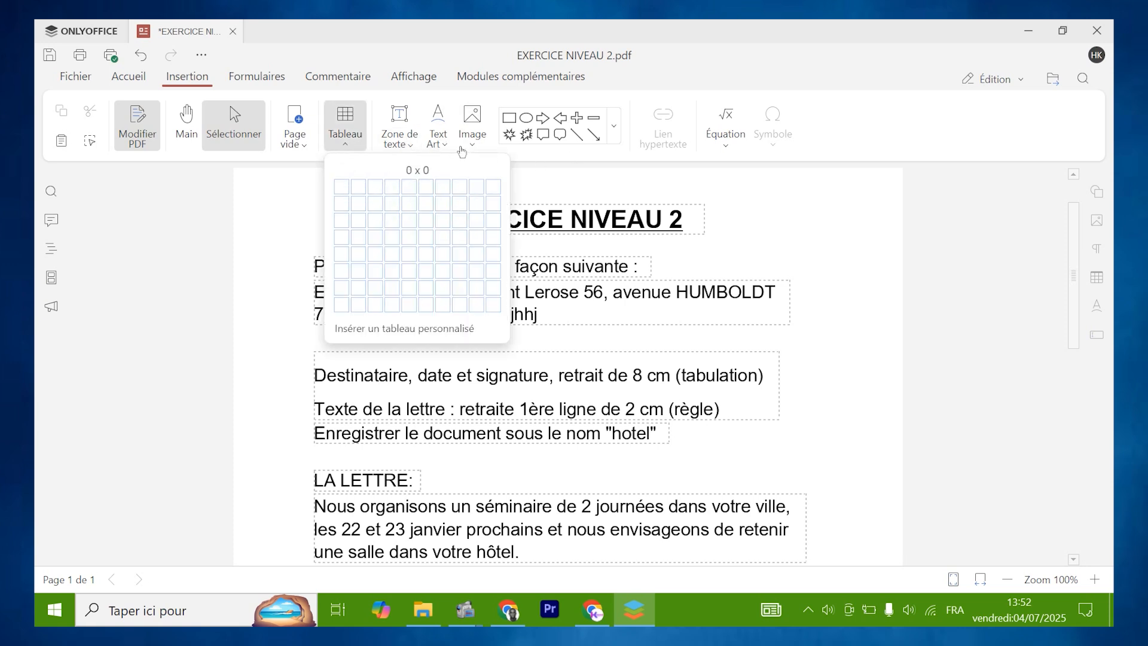
pyautogui.click(414, 77)
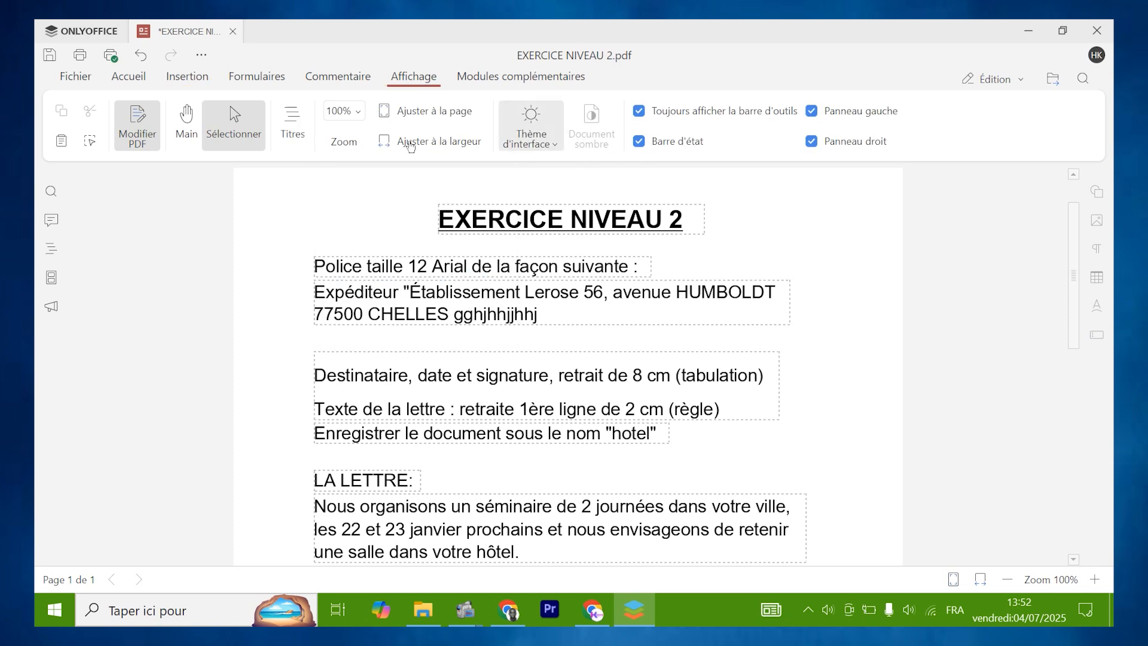
pyautogui.click(181, 80)
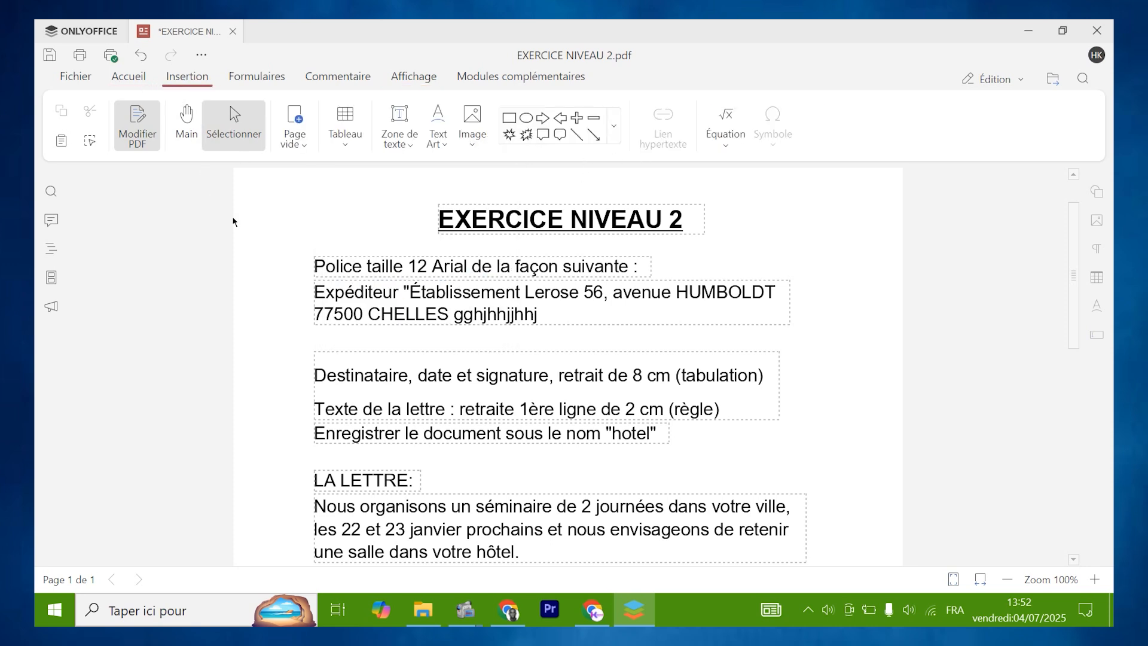
pyautogui.click(130, 78)
pyautogui.scroll(-9, 334, 326)
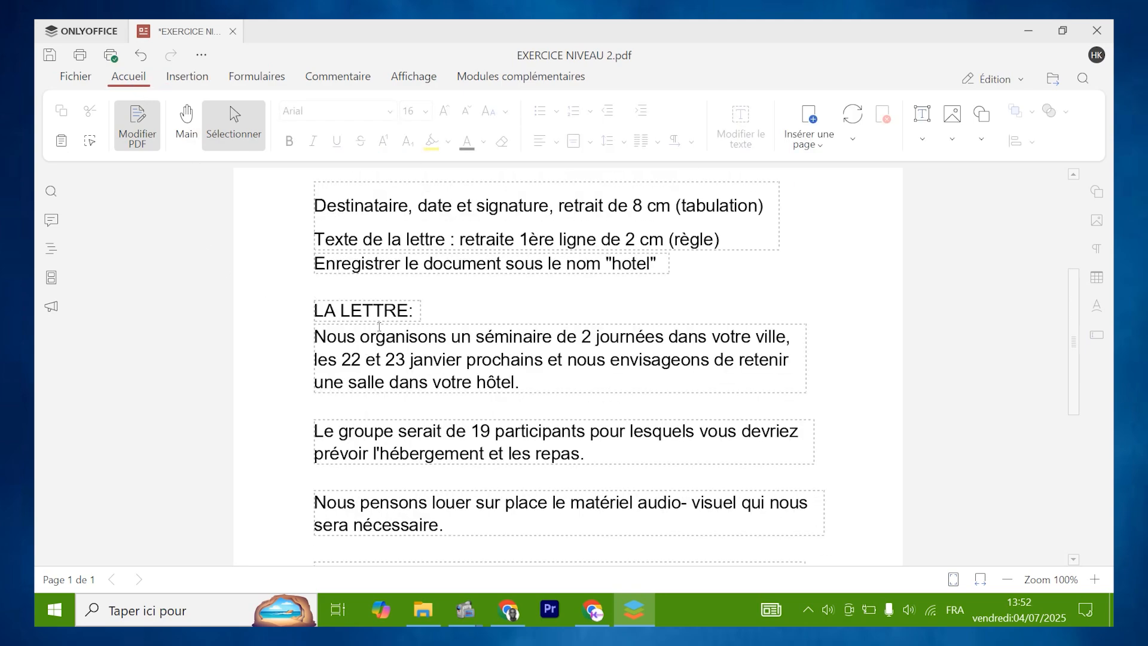
pyautogui.scroll(6, 418, 403)
pyautogui.scroll(3, 113, 360)
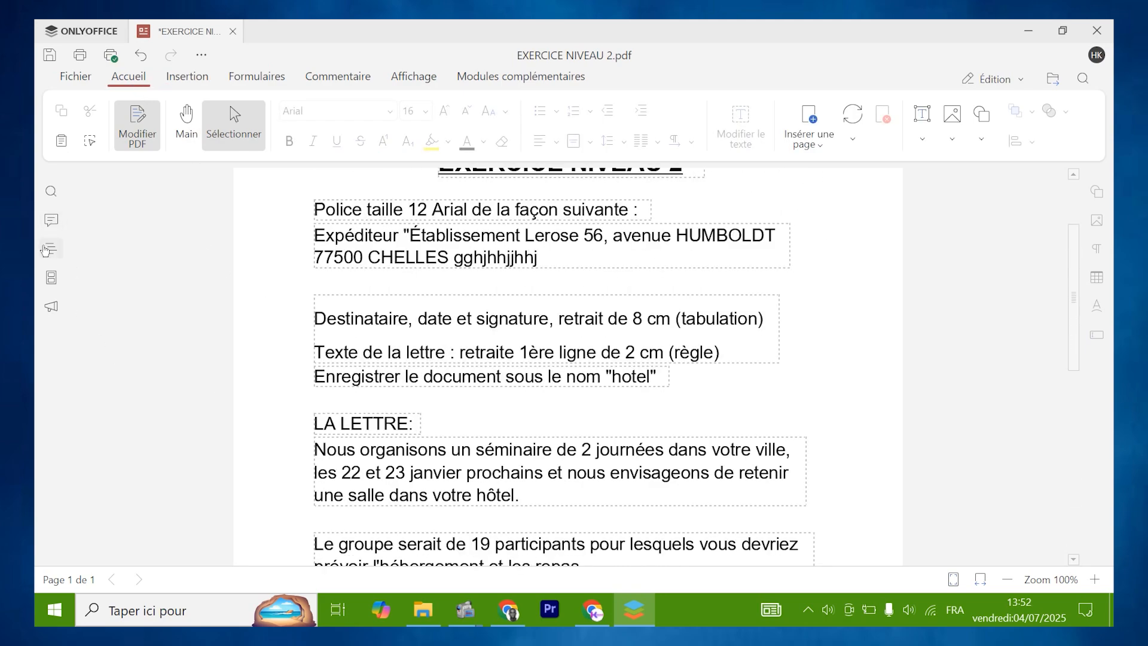
pyautogui.click(73, 76)
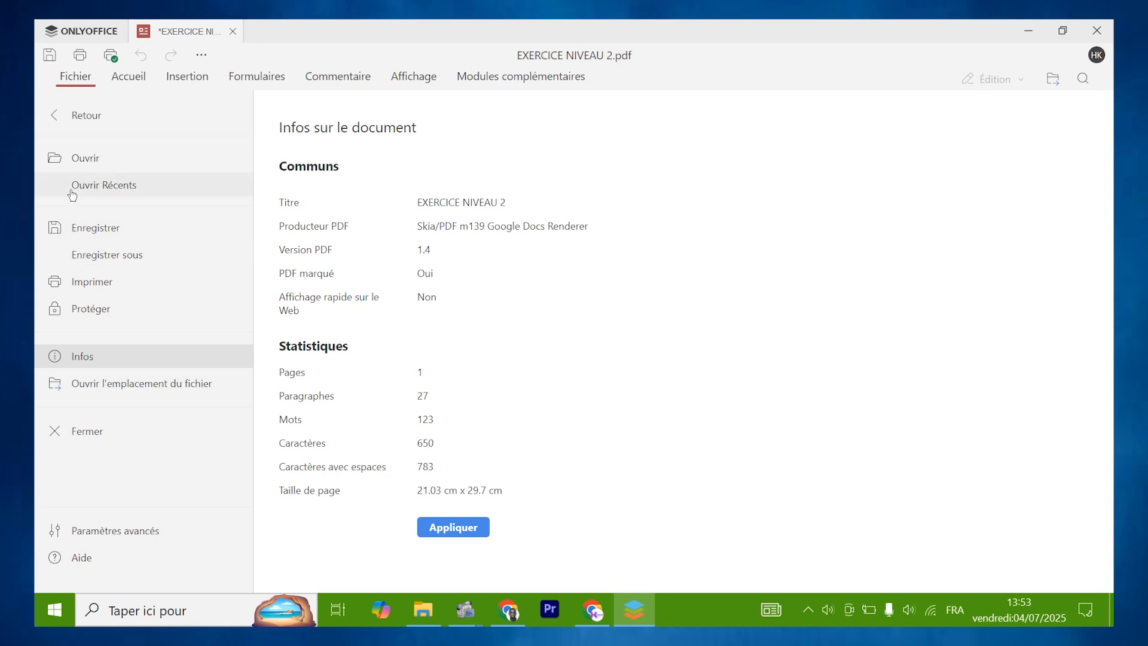
pyautogui.click(73, 77)
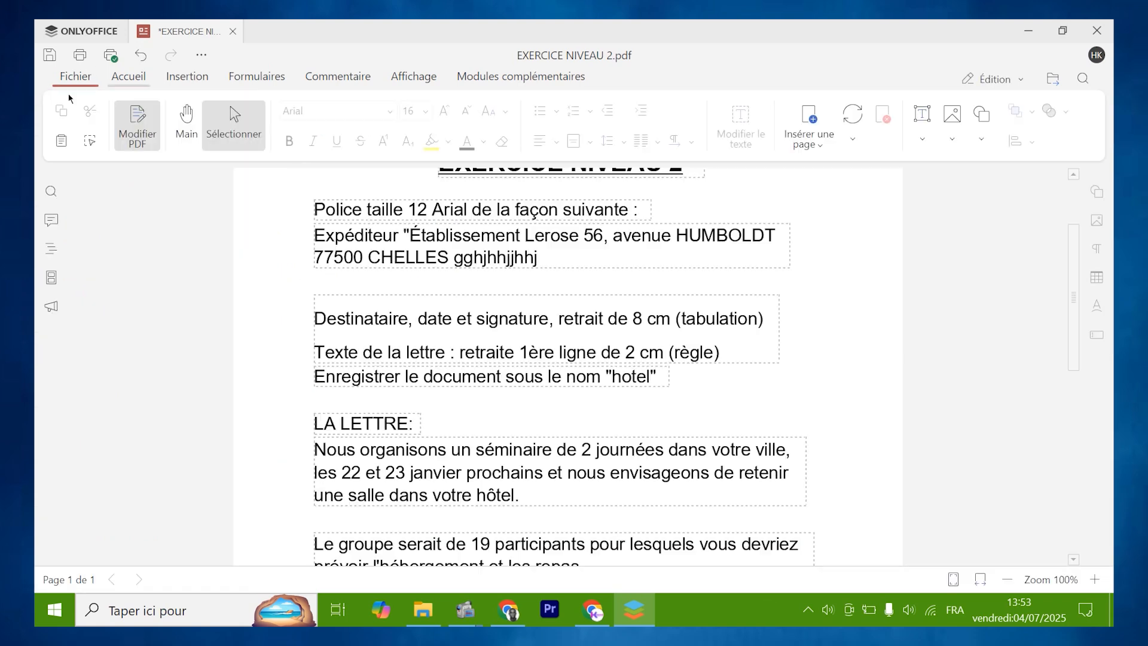
# Step: Make the word "document" bold in the "Enregistrer le document sous le nom" line, and look at the available font colours
pyautogui.click(384, 262)
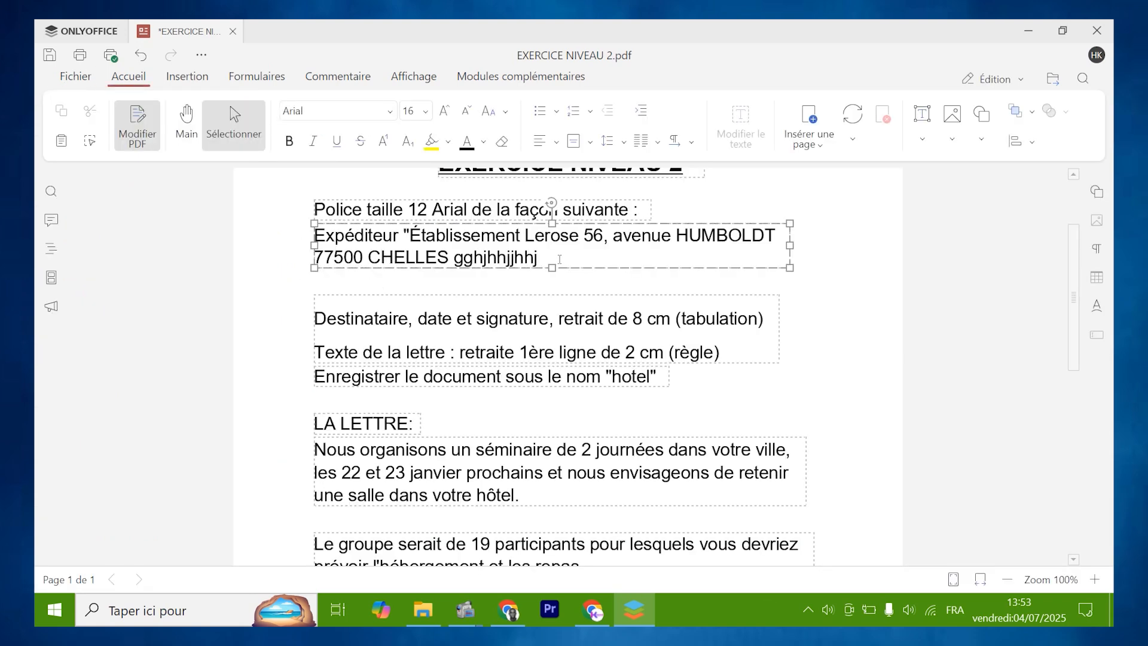
pyautogui.click(570, 235)
pyautogui.click(537, 376)
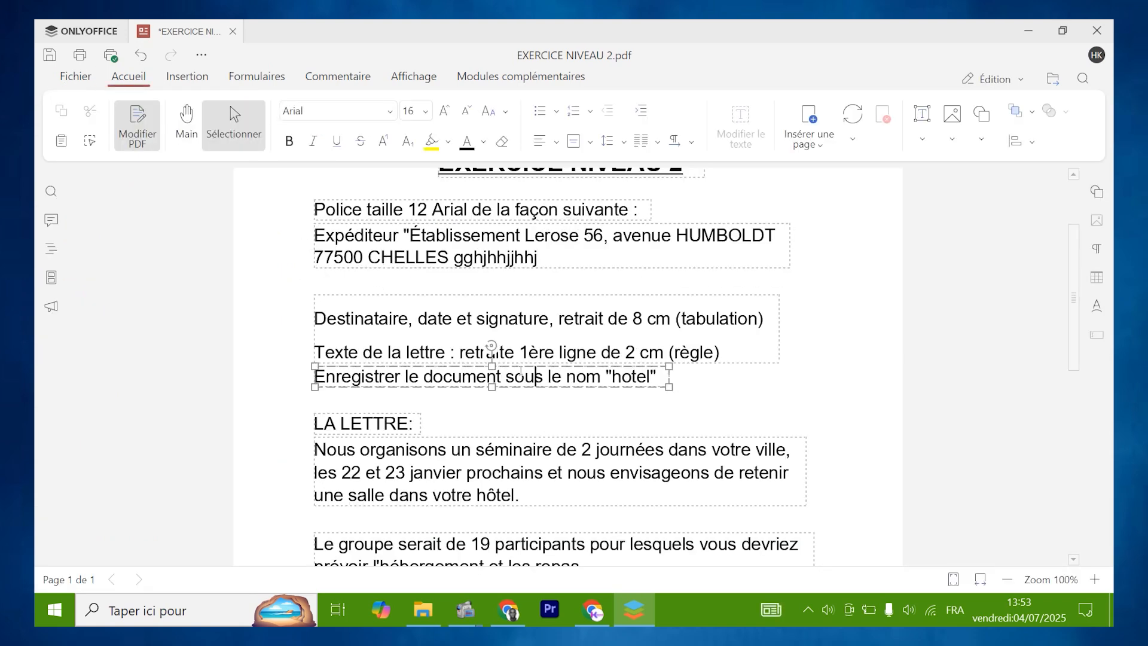
pyautogui.scroll(-2, 438, 428)
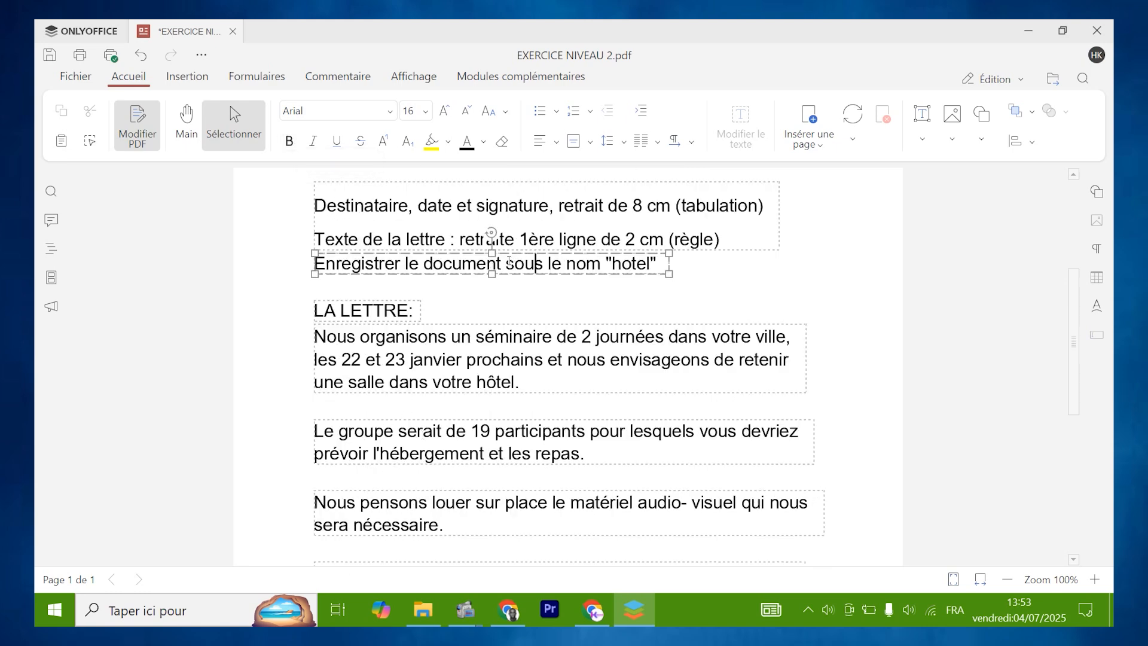
pyautogui.moveTo(502, 263); pyautogui.dragTo(423, 264)
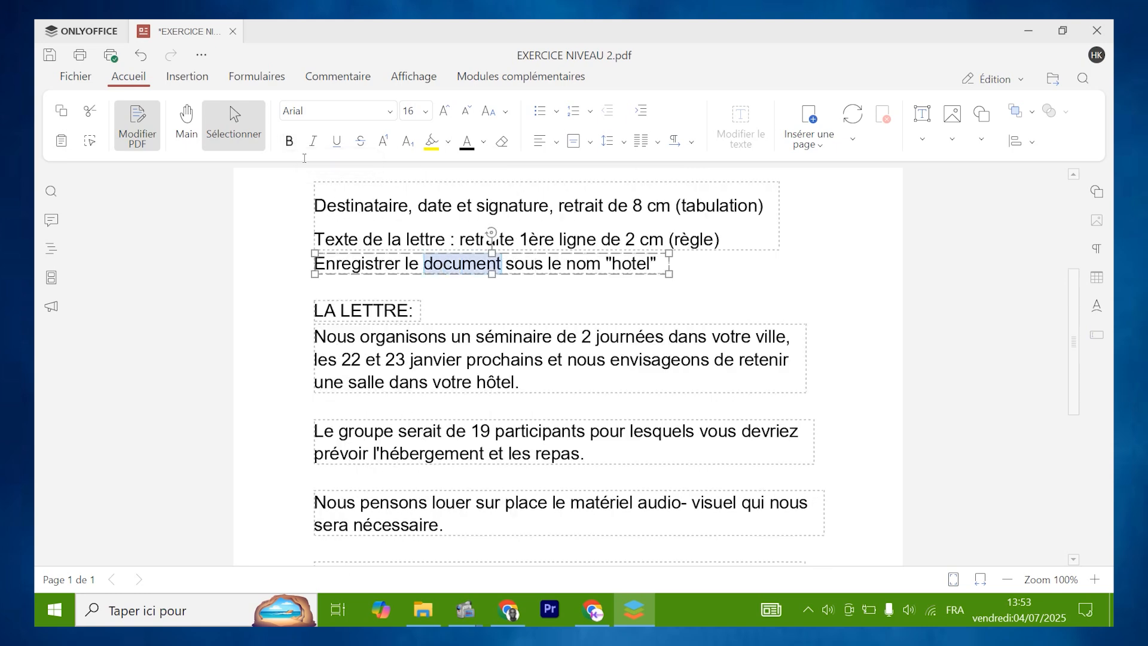
pyautogui.click(288, 142)
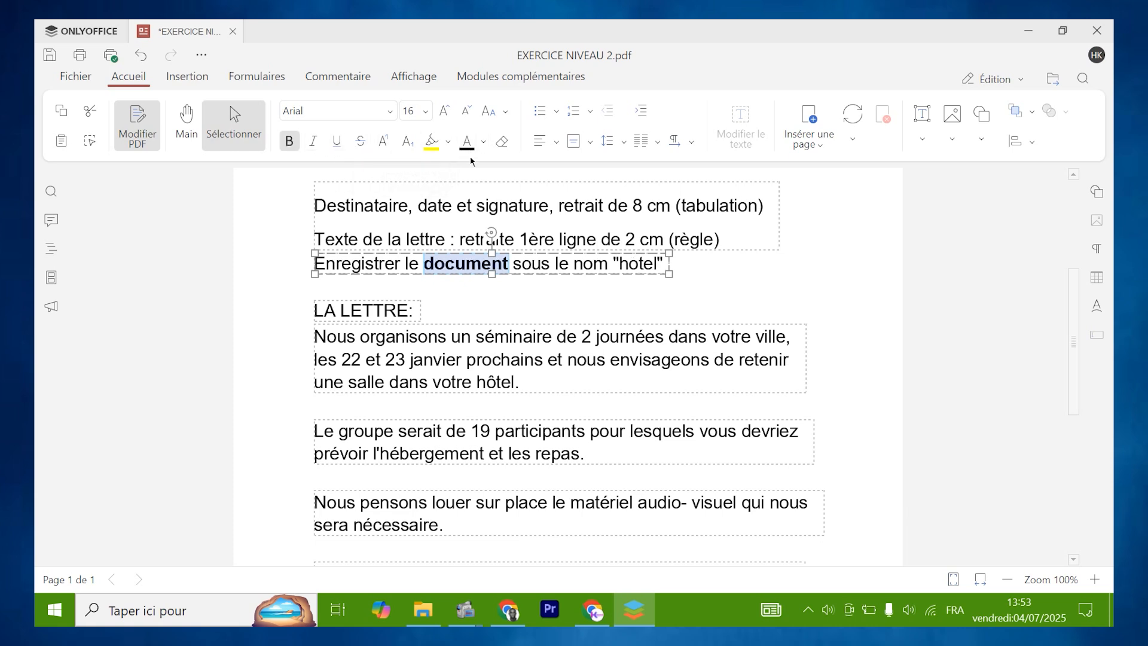
pyautogui.click(483, 141)
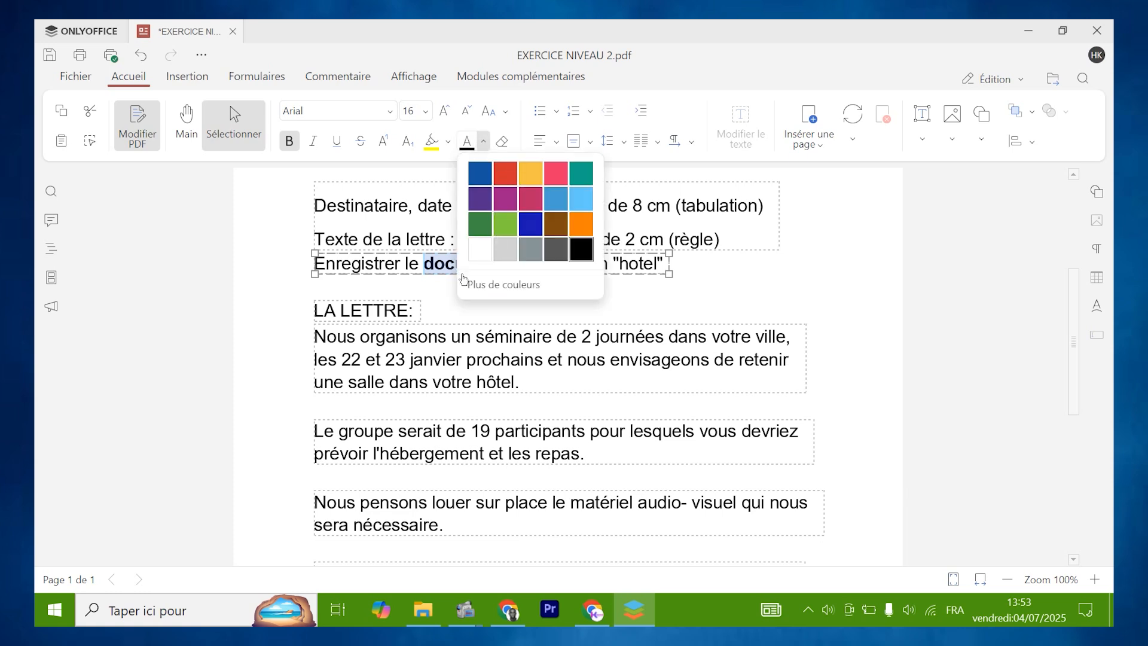
pyautogui.click(411, 359)
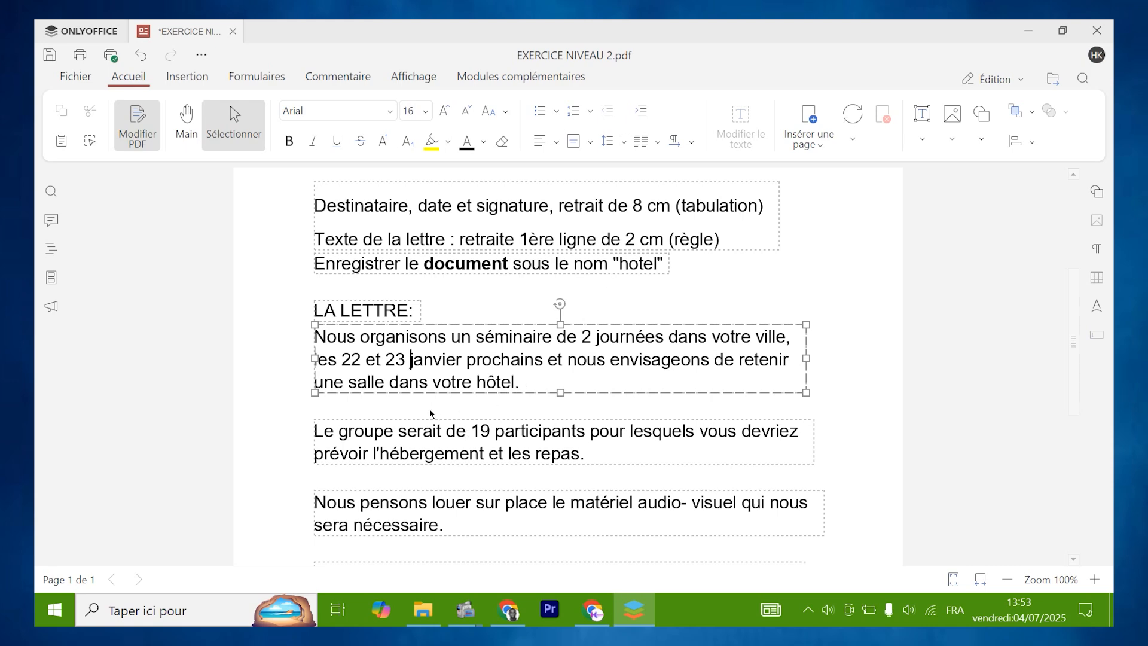
# Step: Place the text cursor at the end of the letter's closing paragraph, after "distinguées."
pyautogui.scroll(-4, 417, 444)
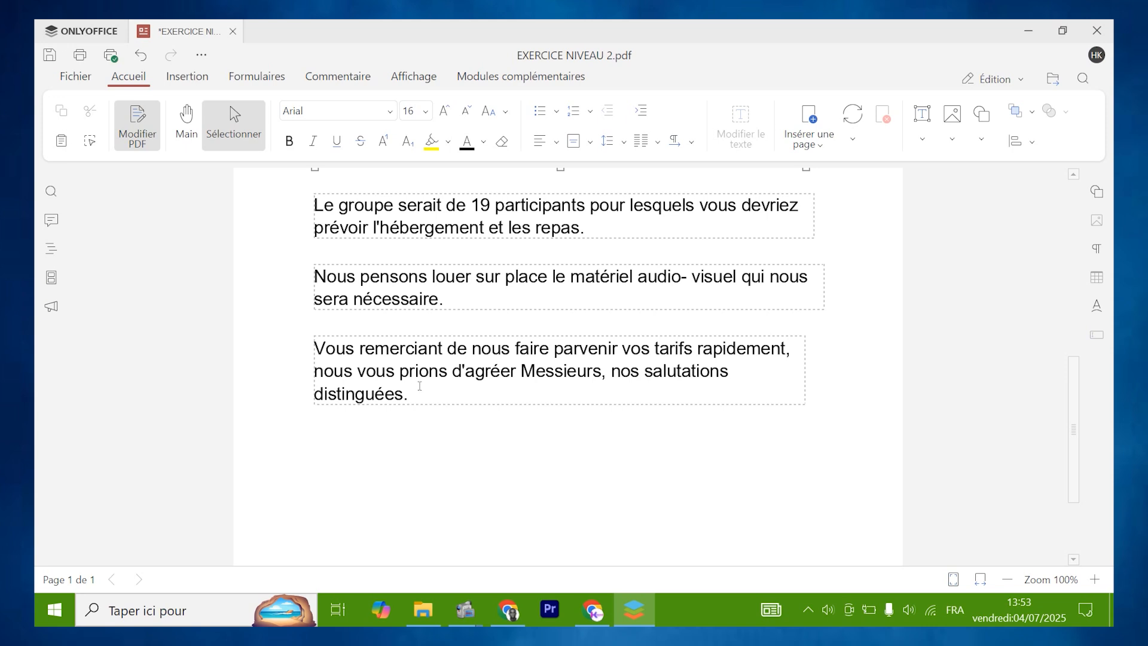
pyautogui.click(425, 398)
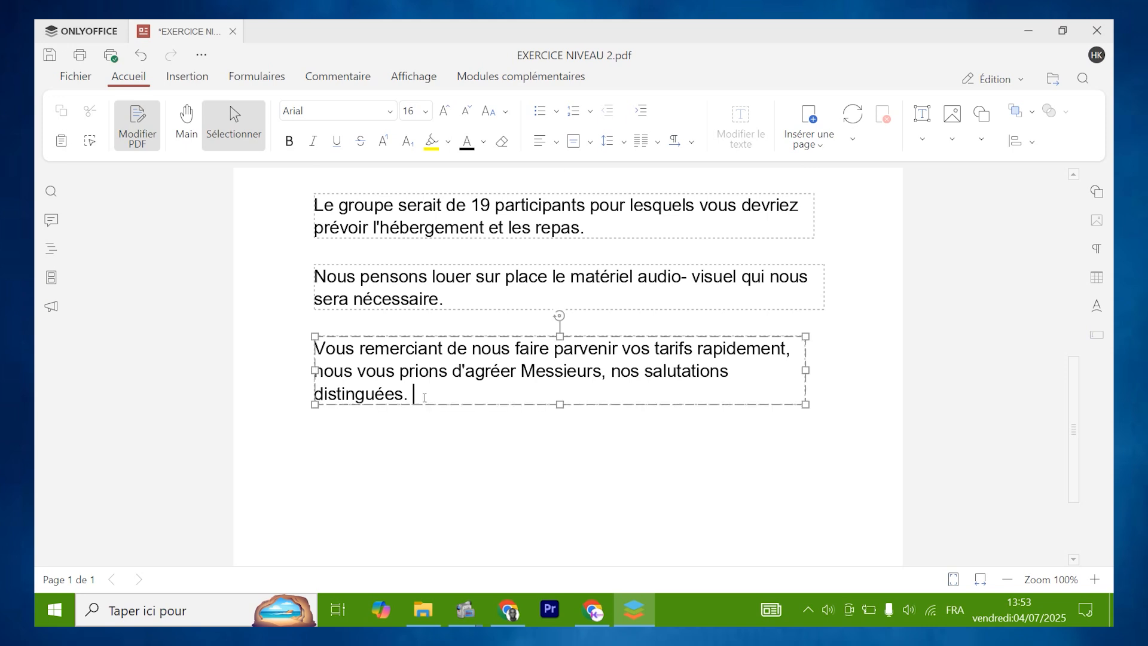